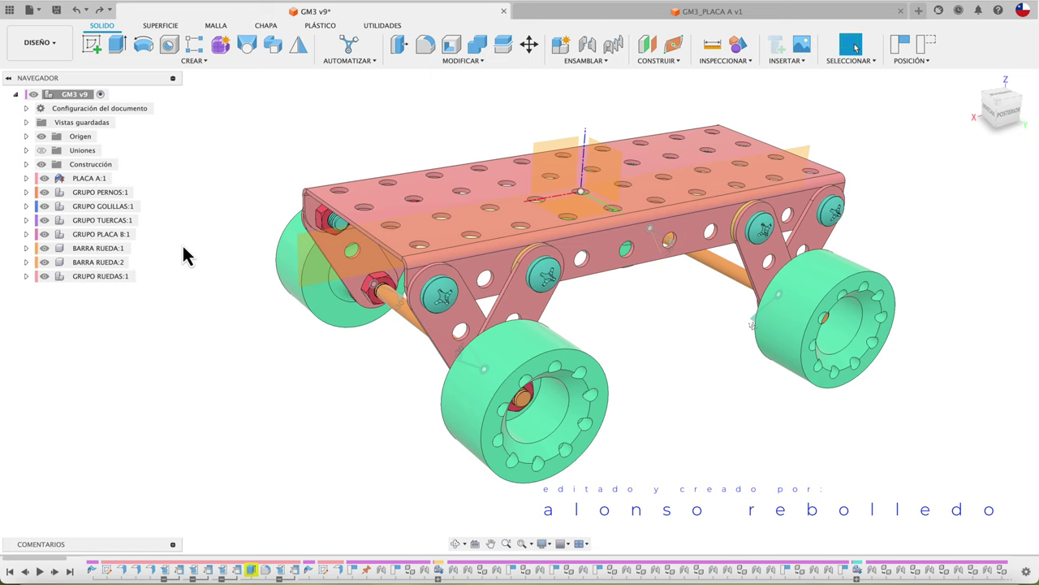
Add a new component named ORUGA to the GM3 v9 assembly
right_click(79, 95)
left_click(107, 104)
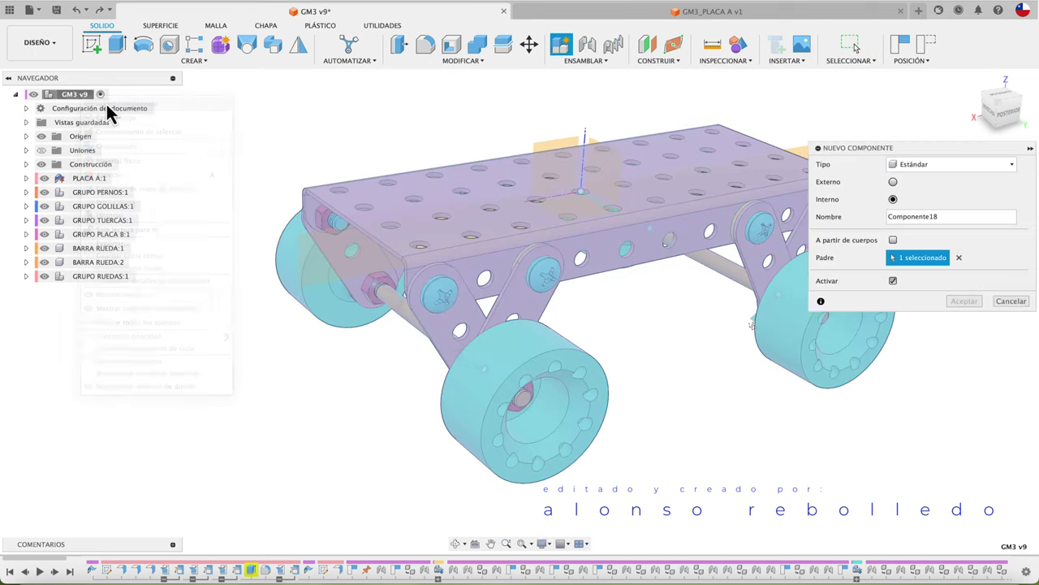
left_click_drag(950, 218, 825, 222)
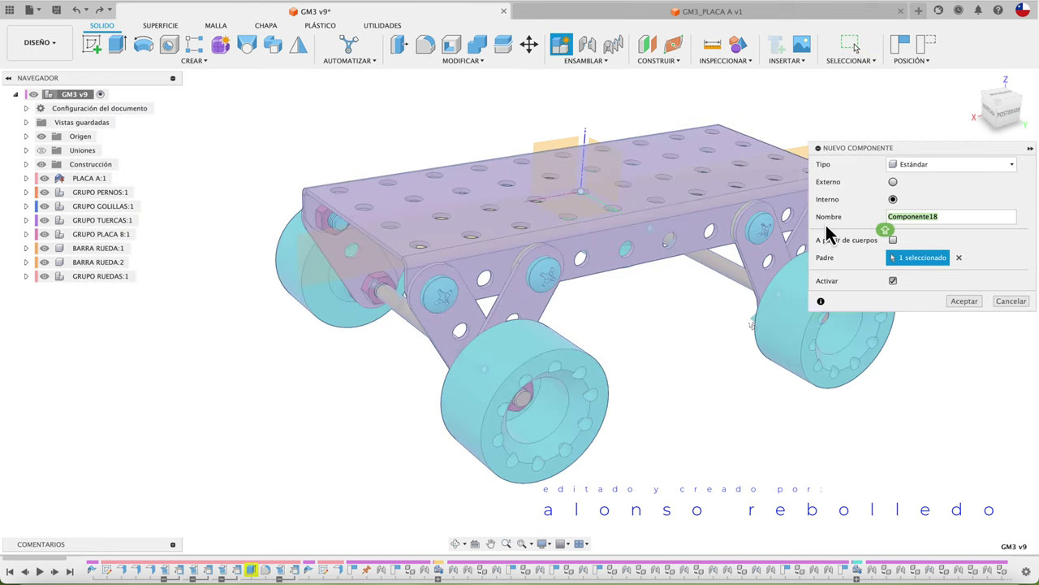
type("ORUGA")
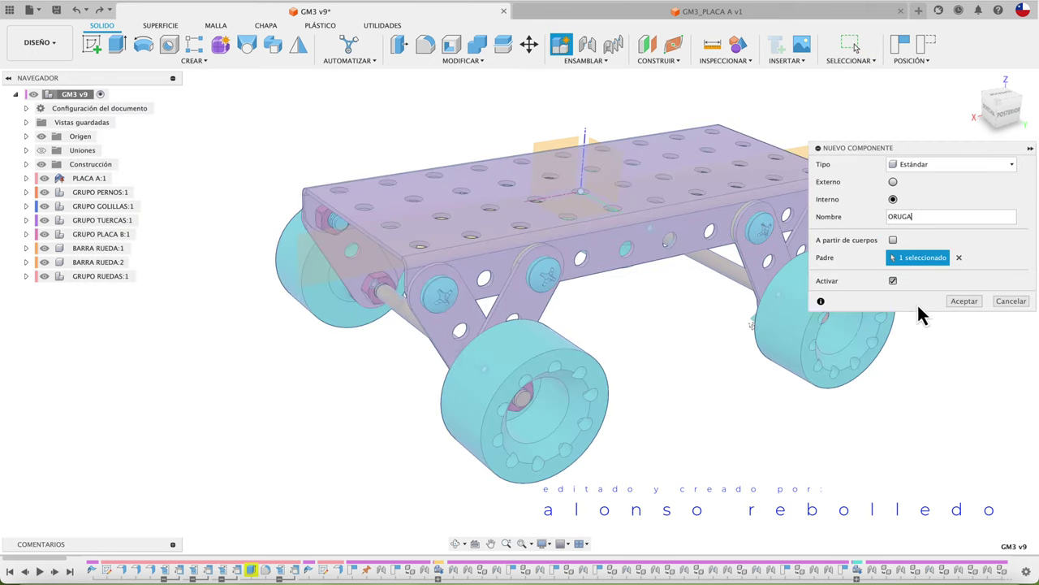
left_click(967, 302)
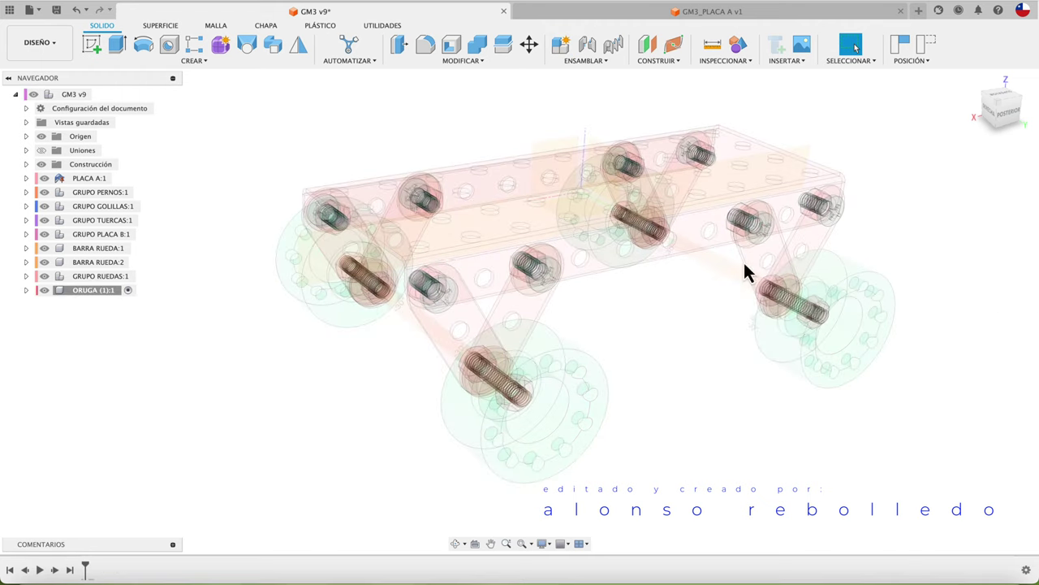
Start a sketch for ORUGA on the chassis face, capturing its position
left_click(91, 45)
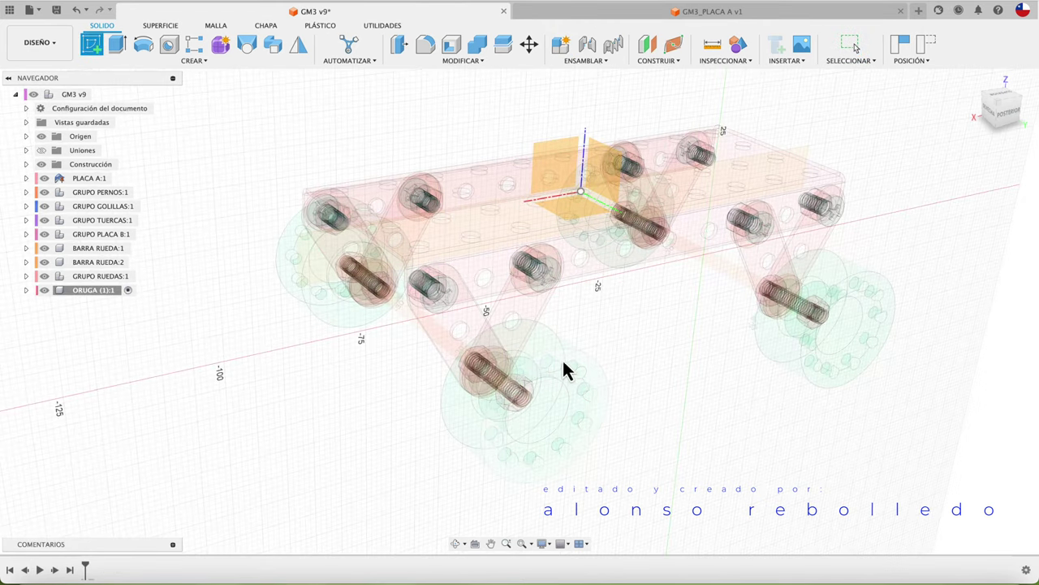
left_click(588, 369)
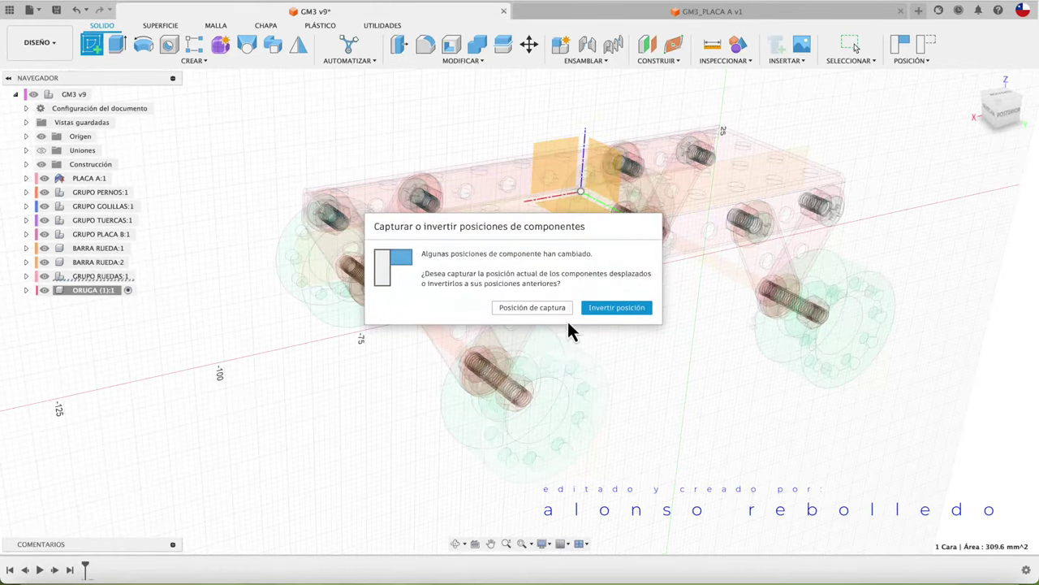
left_click(546, 312)
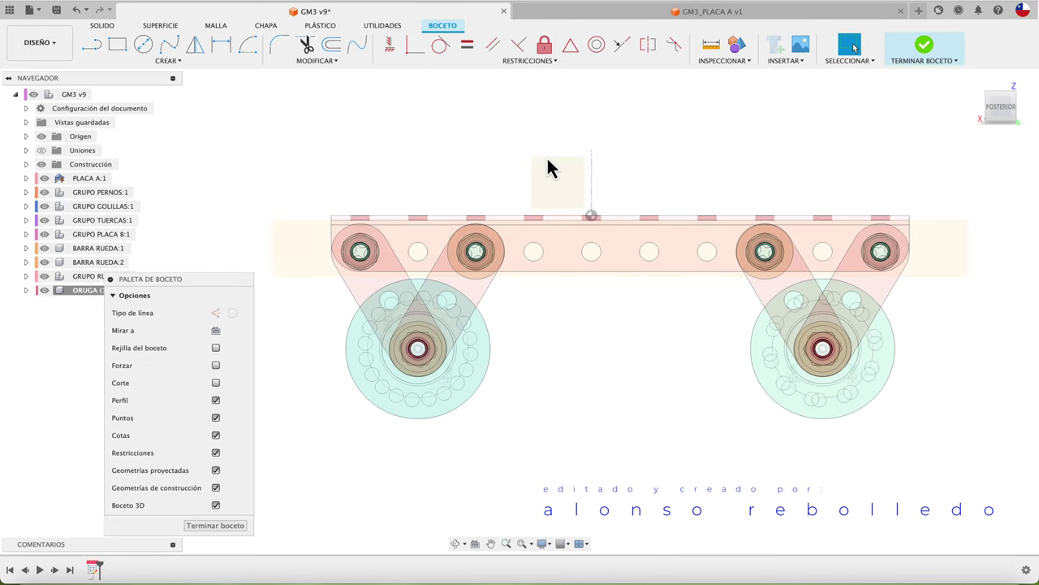
Hide the nuts, washers, bolts, plate B gussets and PLACA A chassis plate
left_click(45, 220)
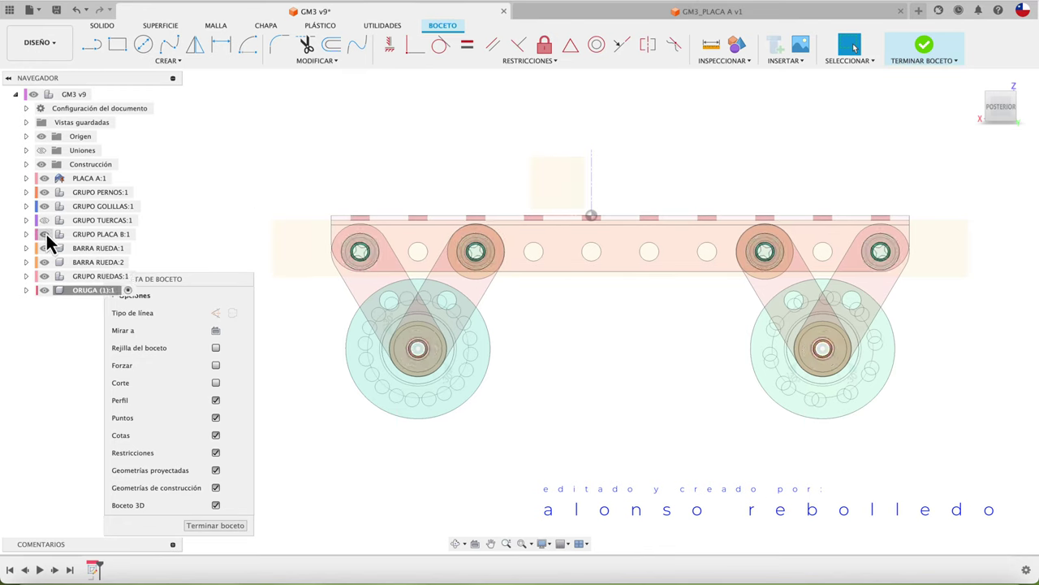
left_click(45, 234)
left_click(45, 207)
left_click(45, 193)
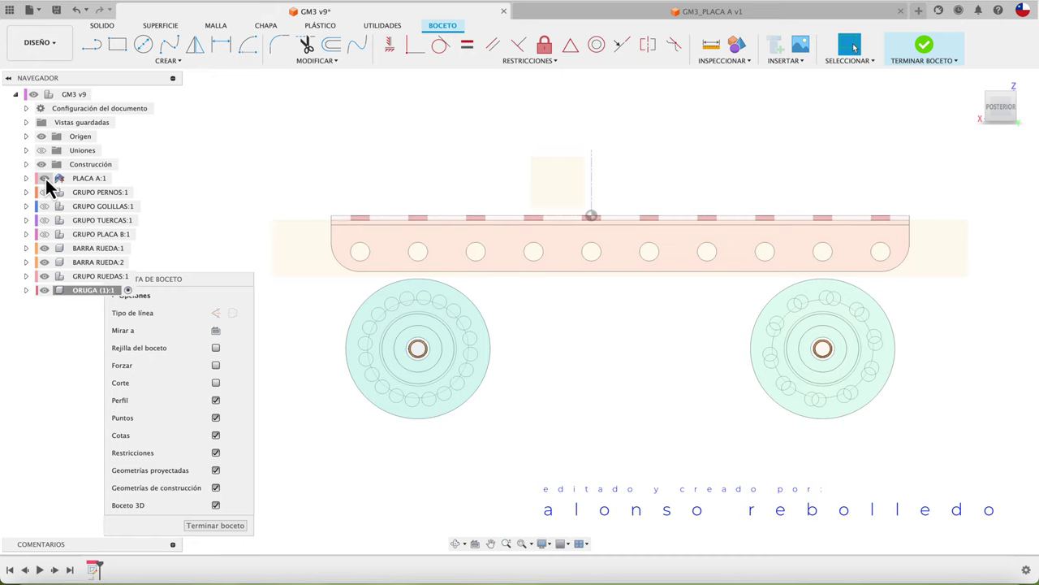
left_click(45, 177)
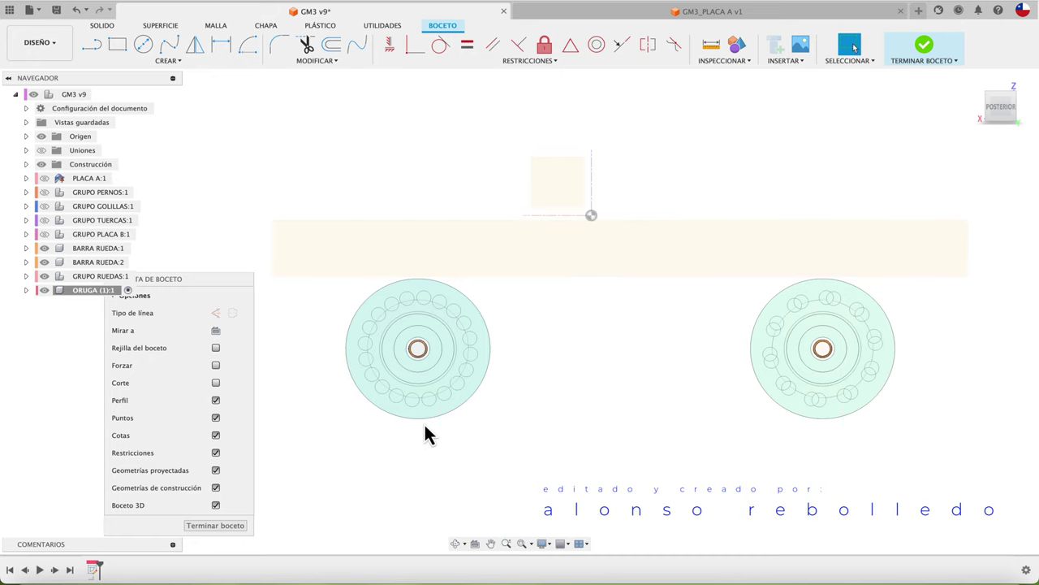
scroll(424, 422, "up", 3)
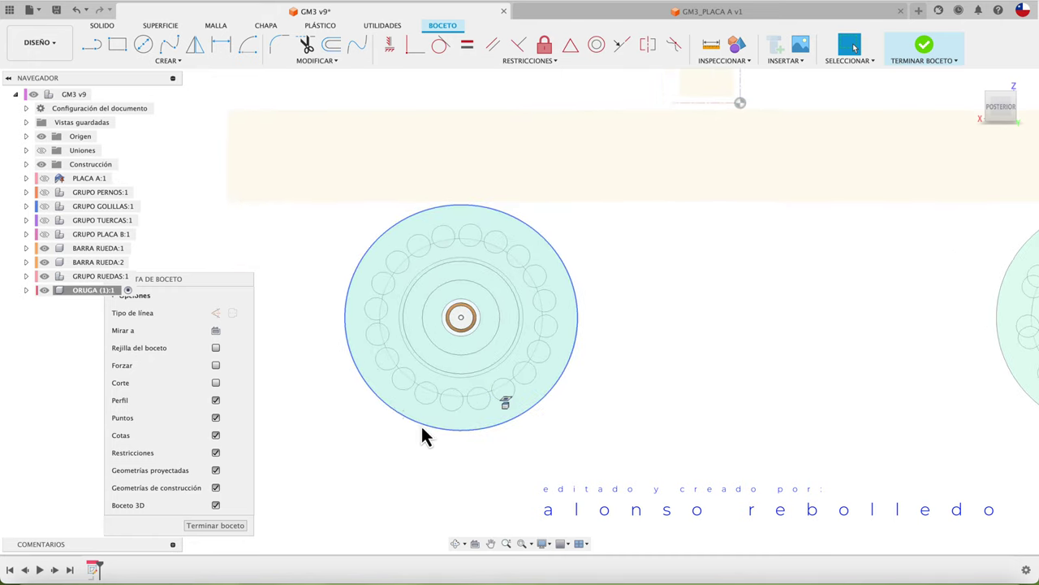
Project both wheels' outer edges into the sketch
left_click(146, 50)
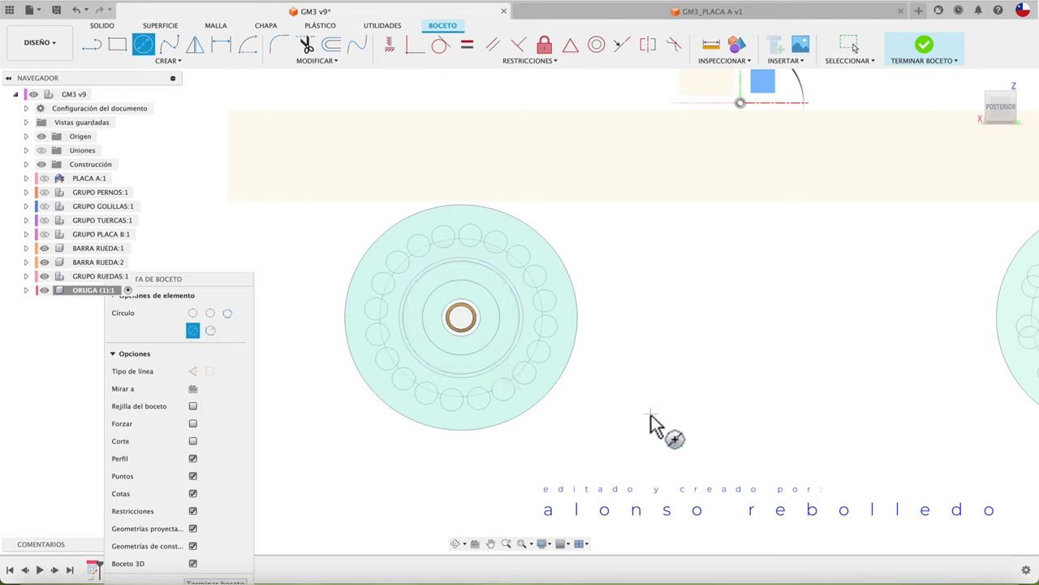
key("p")
left_click(567, 369)
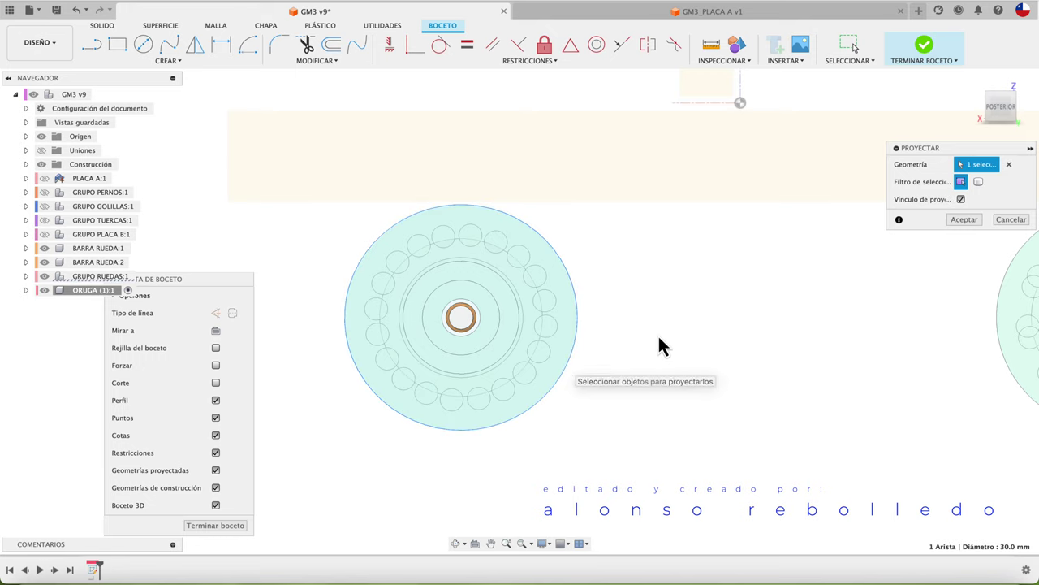
scroll(825, 319, "right", 3)
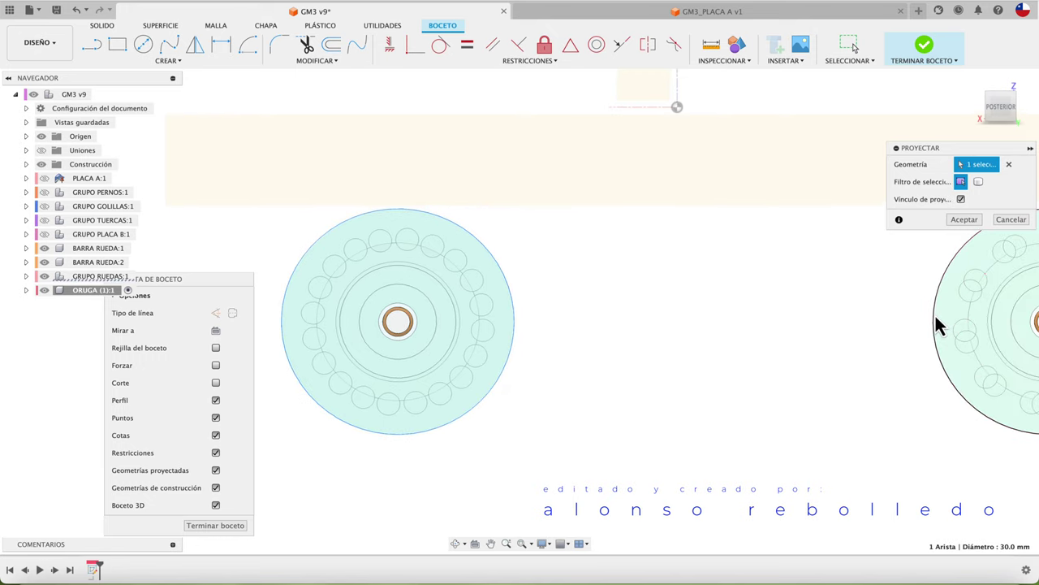
left_click(935, 323)
left_click(967, 221)
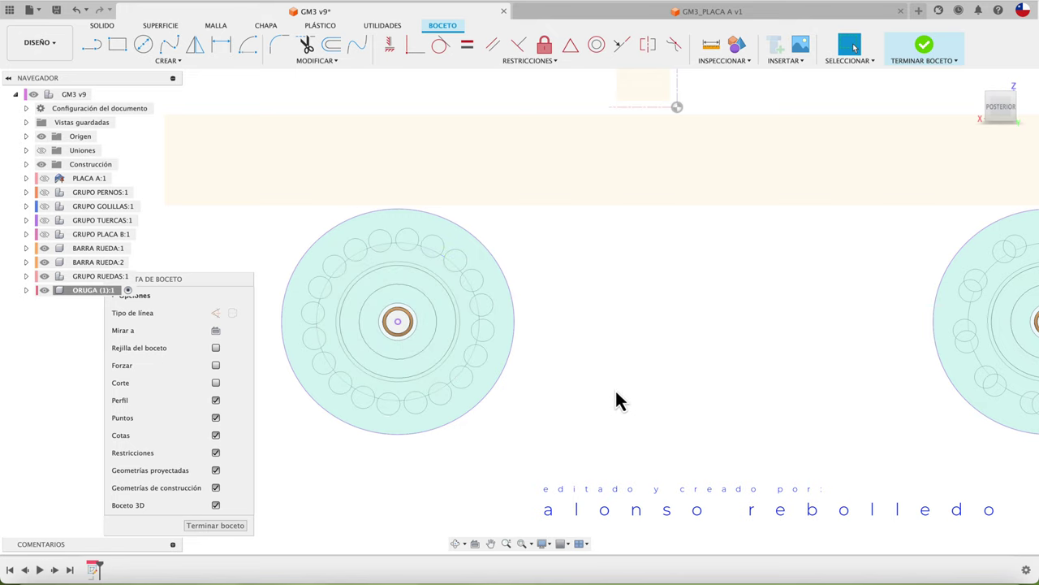
Draw a circle centred on each wheel axle, left and right
key("c")
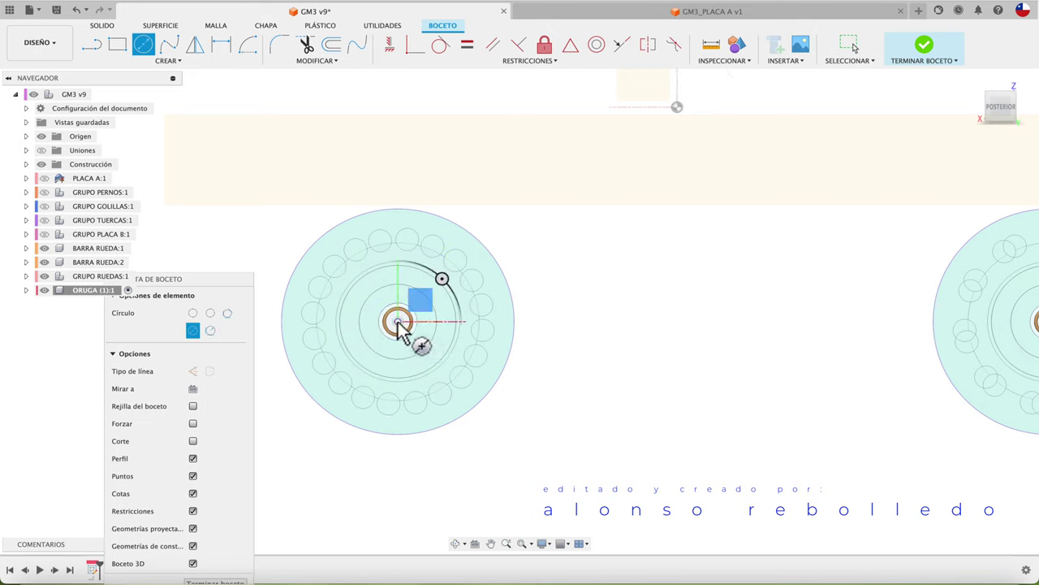
left_click(397, 322)
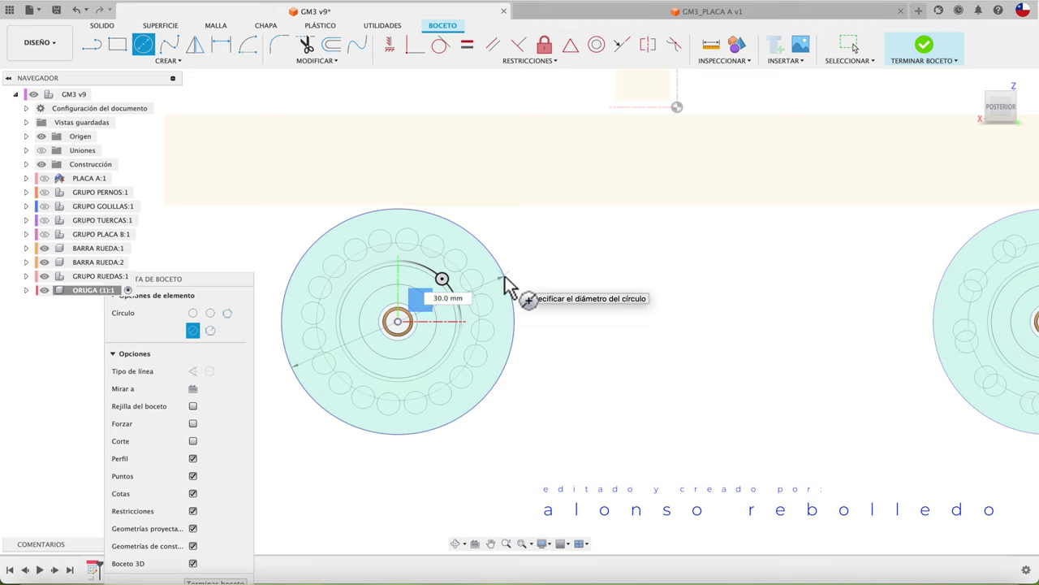
left_click(505, 277)
middle_click_drag(674, 360, 574, 360)
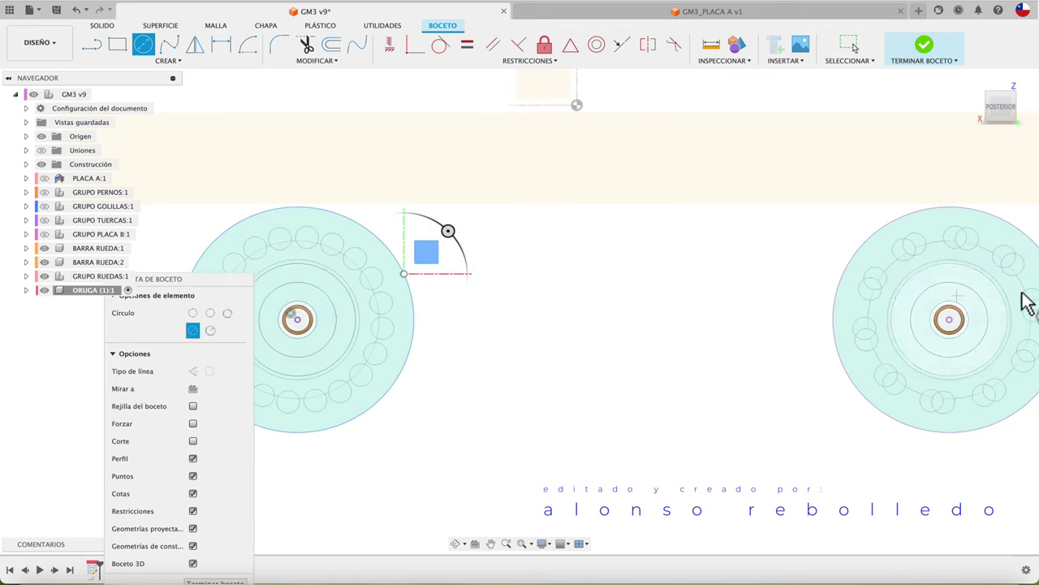
left_click(950, 320)
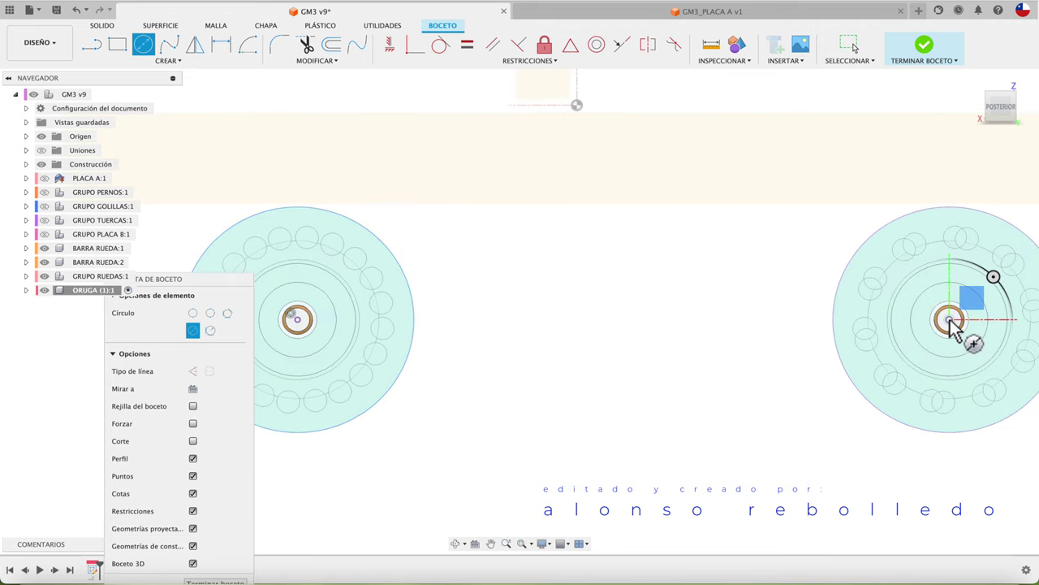
left_click(884, 422)
scroll(735, 429, "down", 1)
scroll(735, 429, "down", 1)
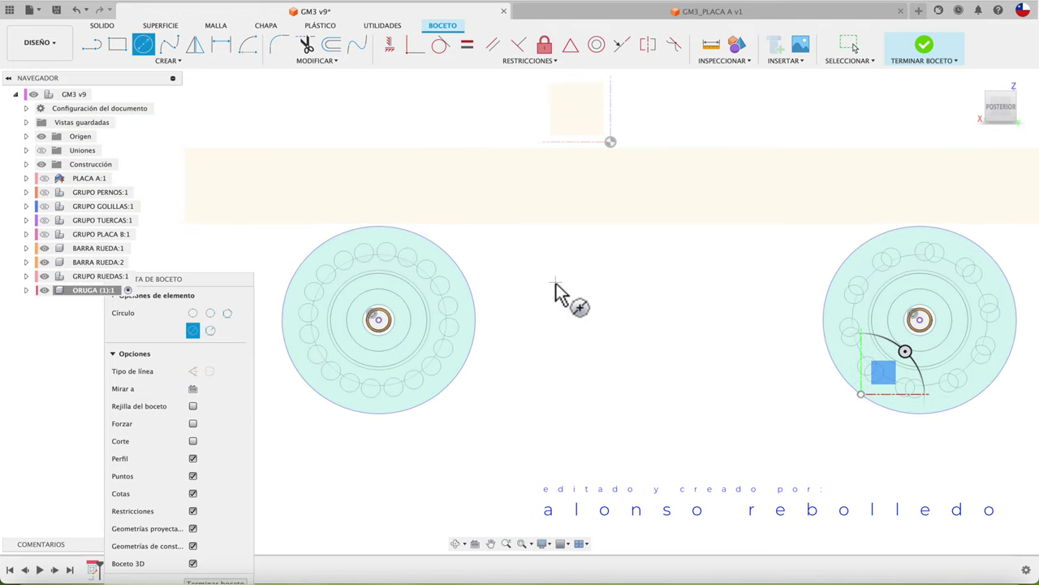
Add vertical construction lines from each wheel centre, above the left and below the right
key("l")
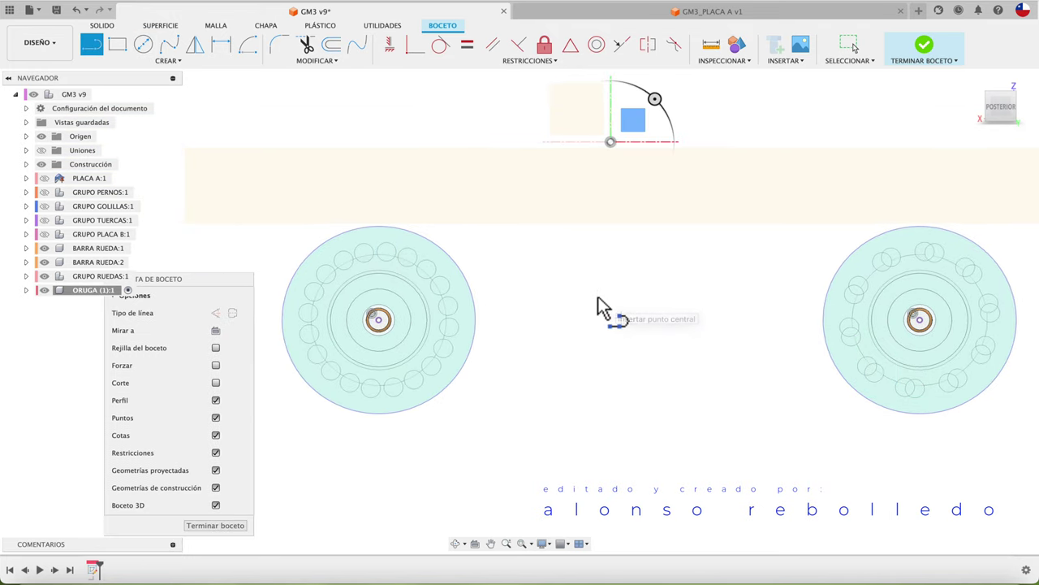
left_click(379, 319)
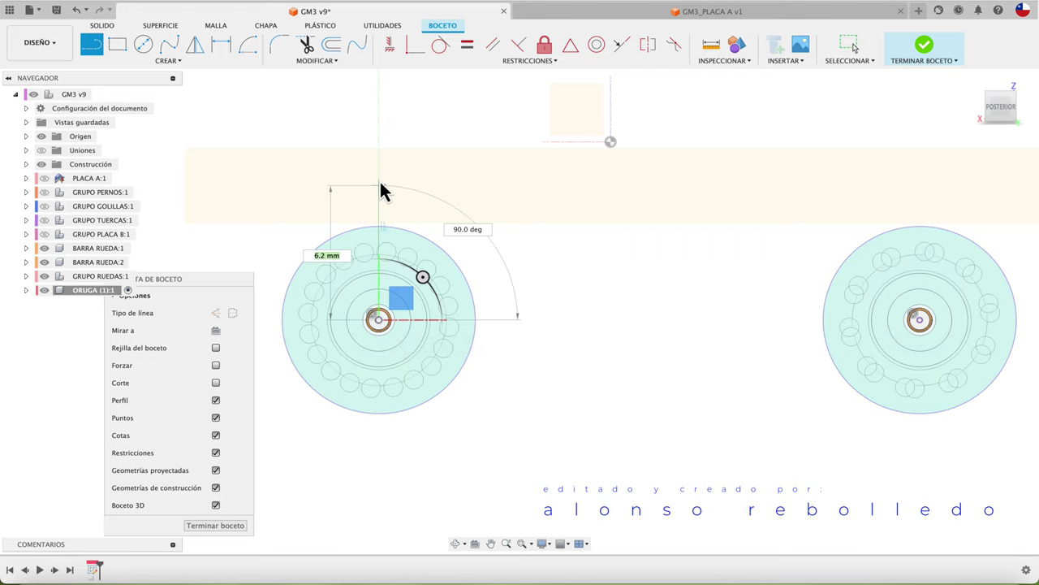
left_click(379, 156)
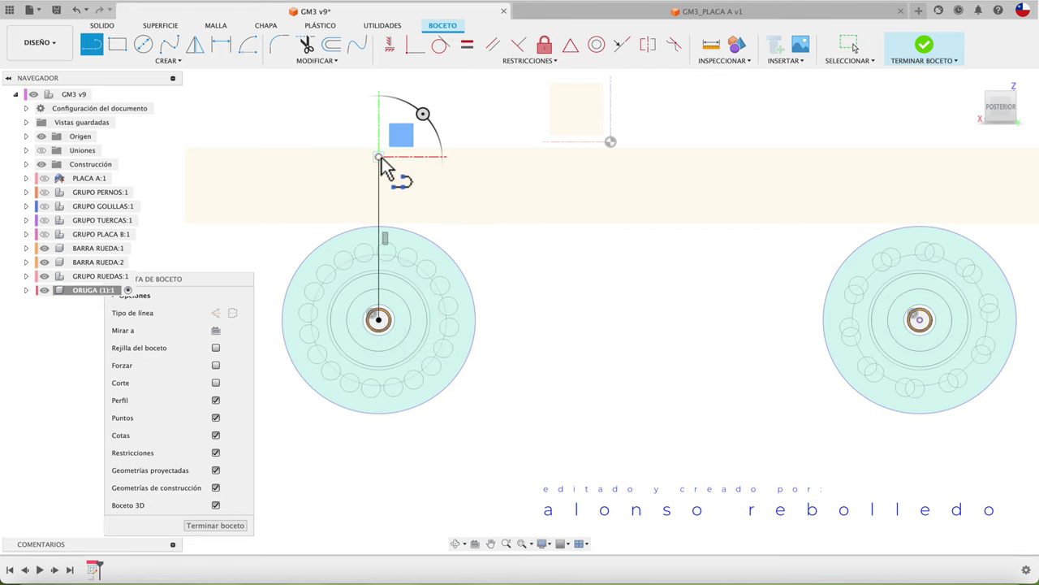
key("Escape")
left_click(383, 197)
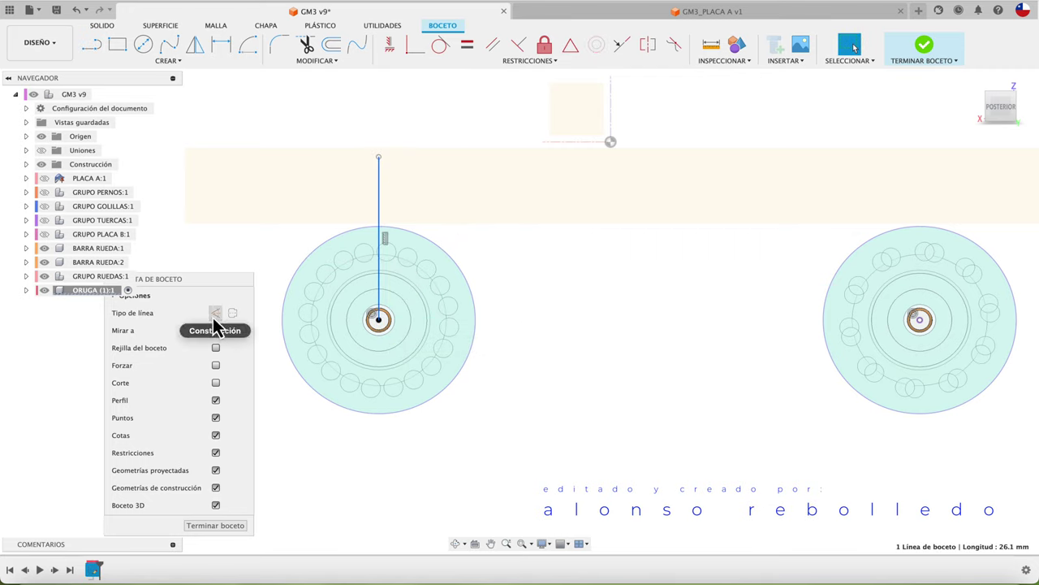
left_click(215, 314)
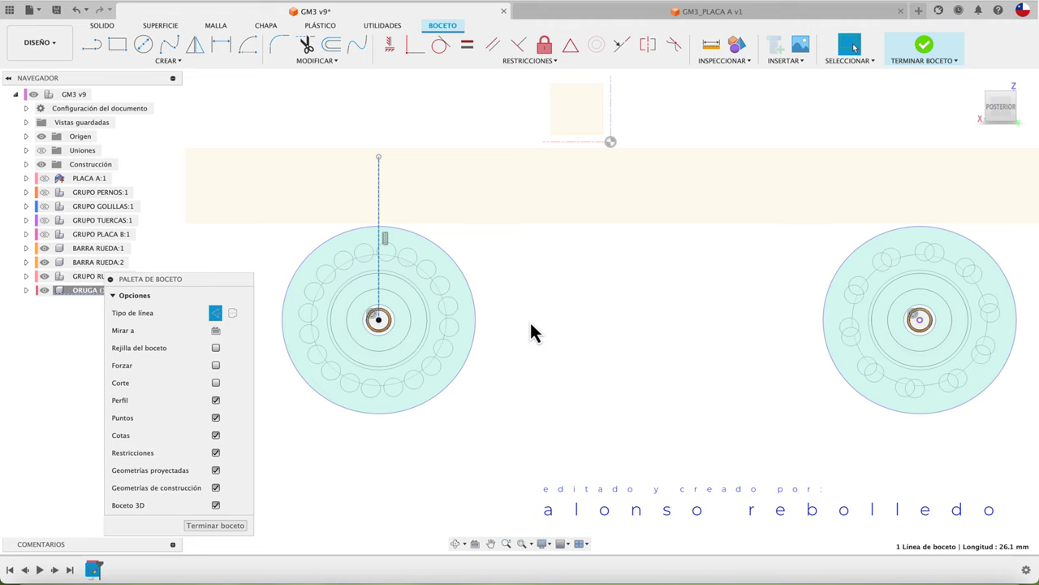
key("l")
left_click(919, 320)
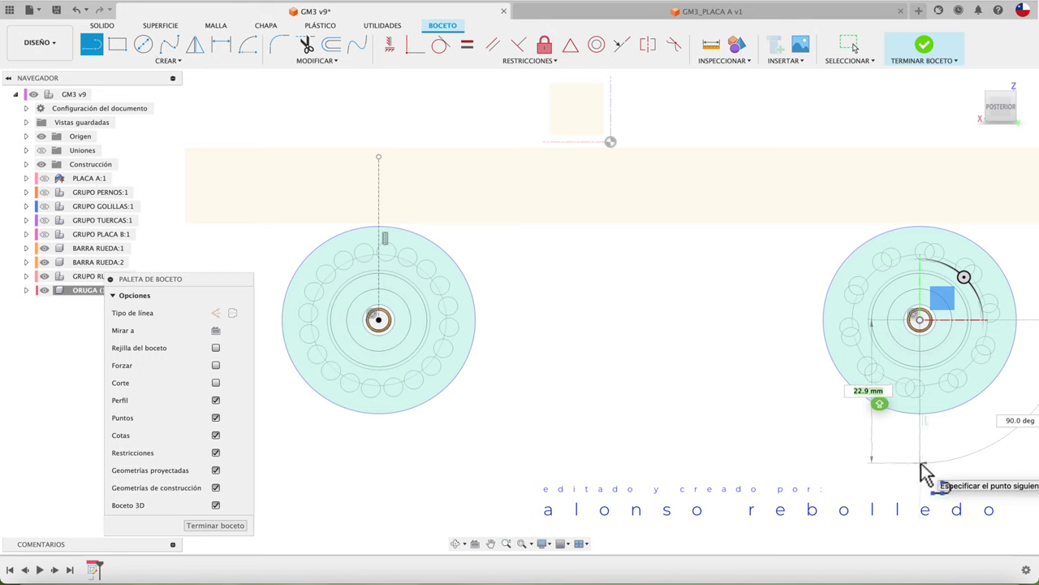
left_click(919, 462)
key("Escape")
left_click(920, 462)
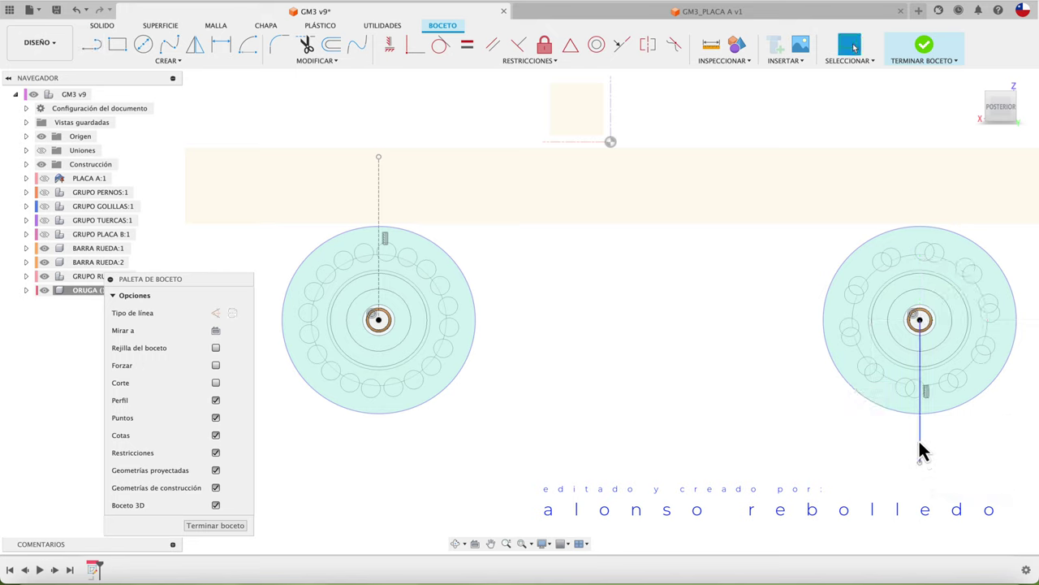
left_click(217, 314)
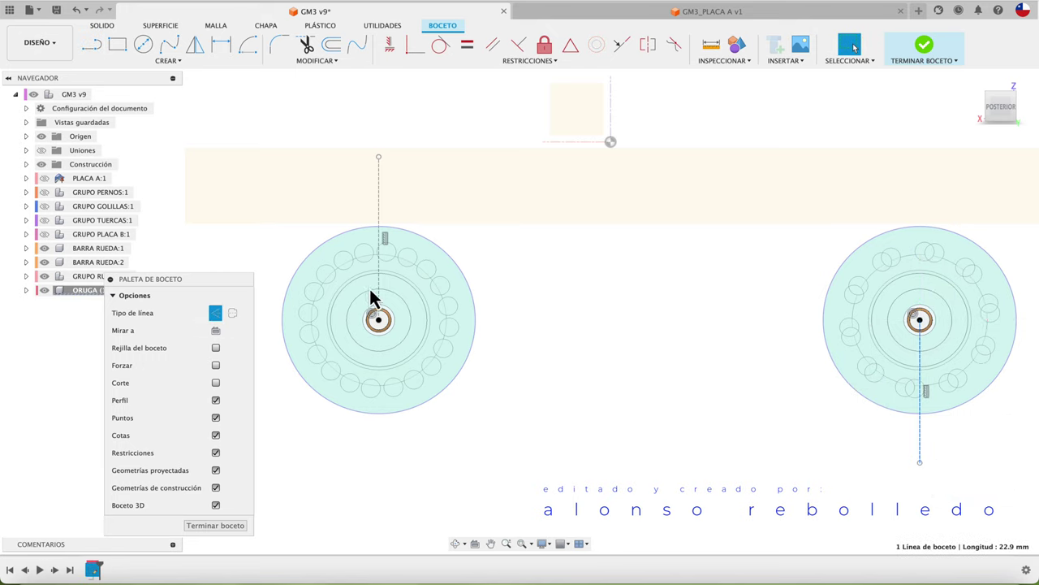
Draw the top and bottom lines between the wheels, then hide GRUPO RUEDAS:1
left_click(91, 45)
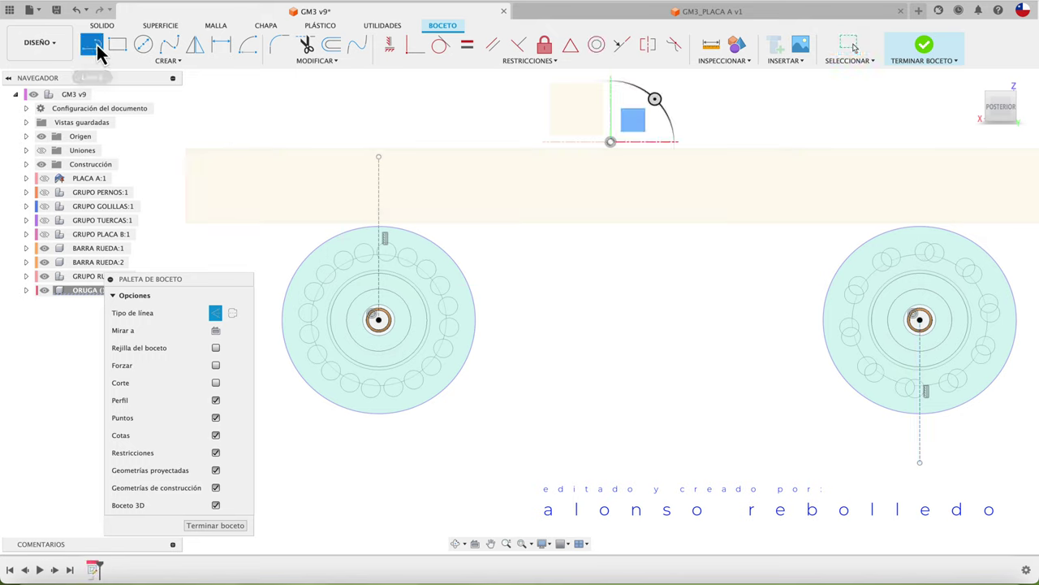
left_click(379, 228)
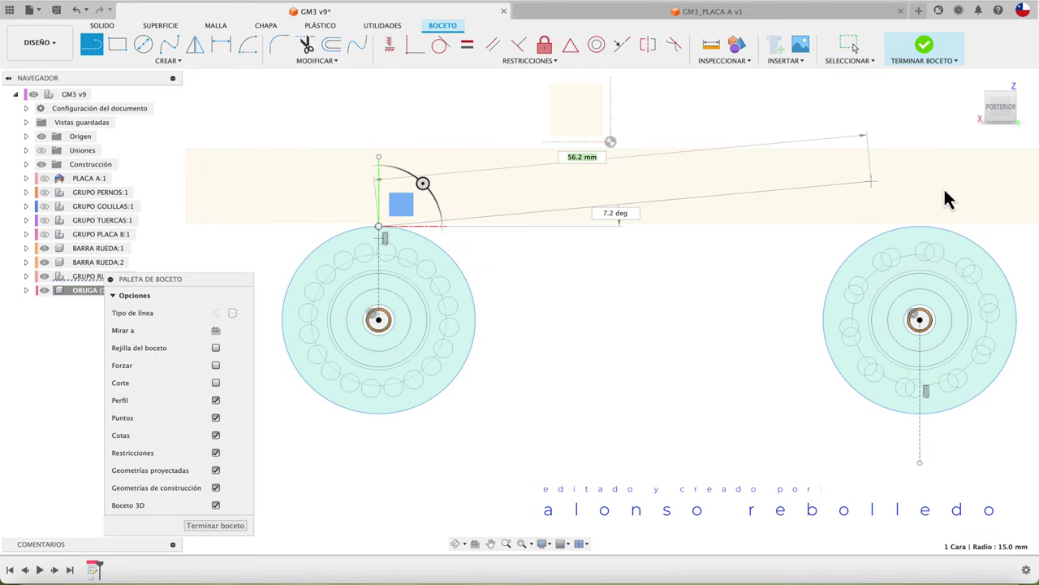
double_click(924, 228)
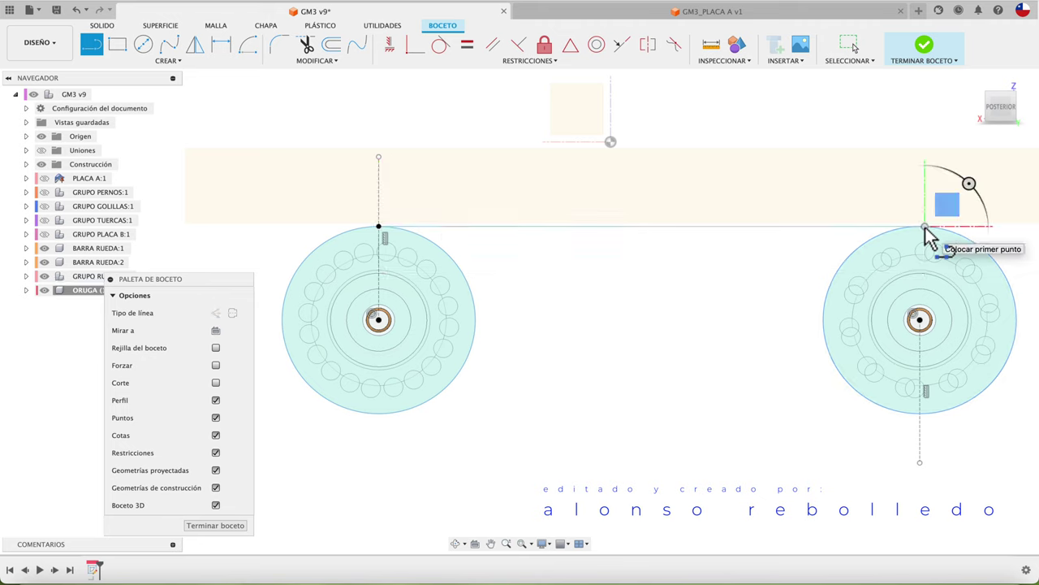
left_click(920, 413)
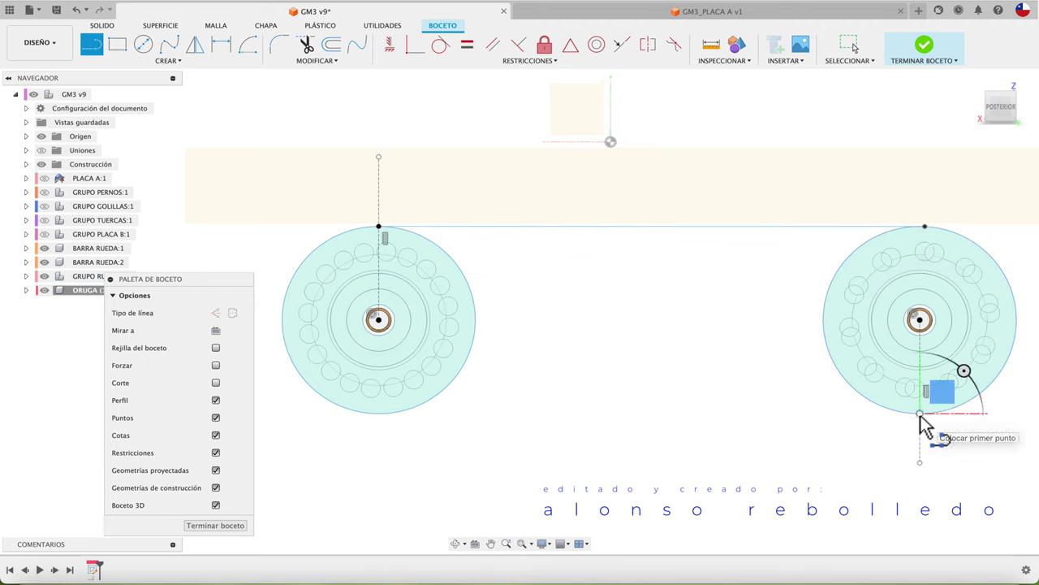
left_click(373, 413)
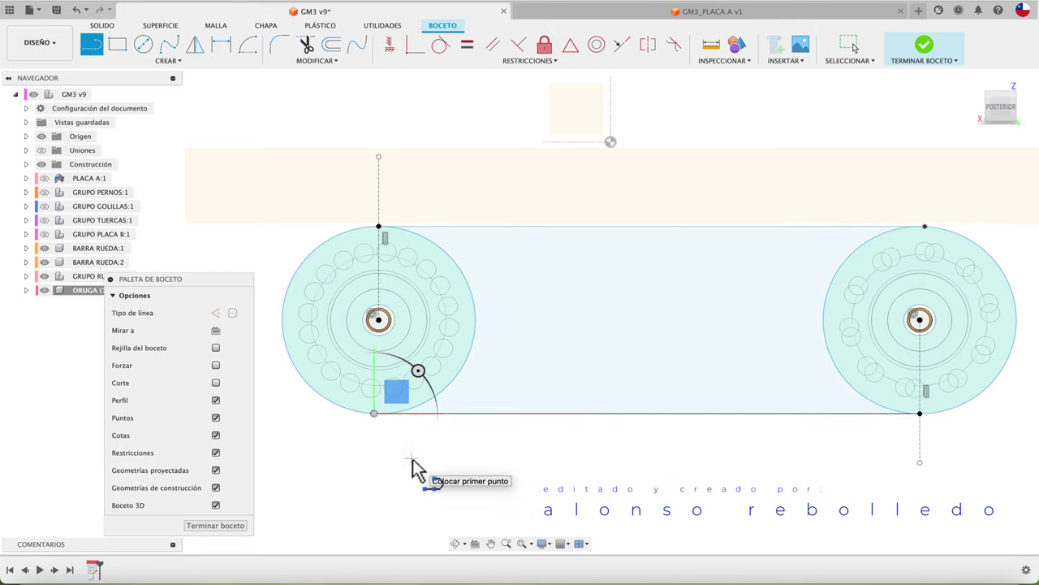
key("Escape")
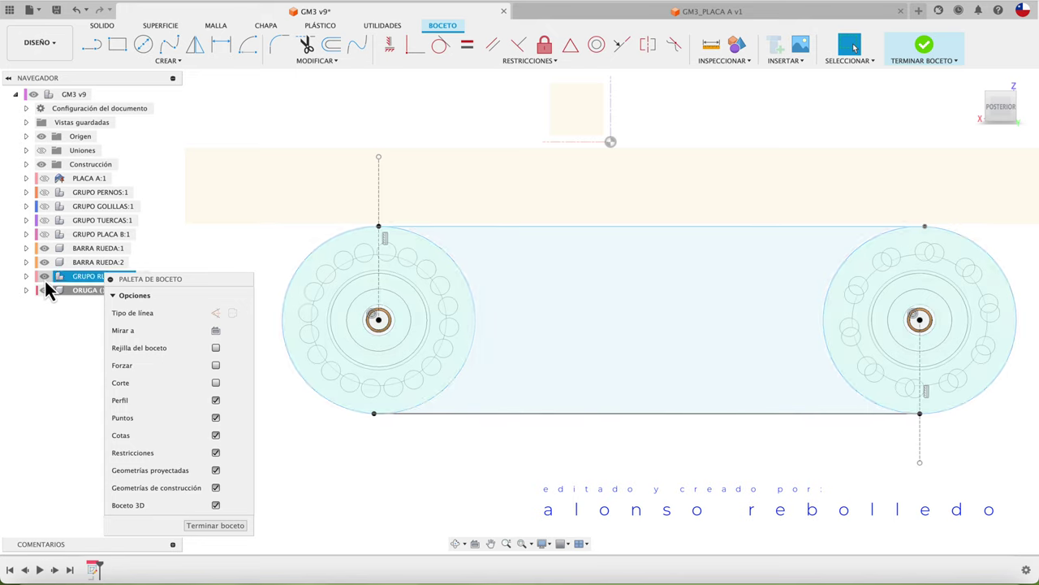
left_click_drag(171, 281, 199, 253)
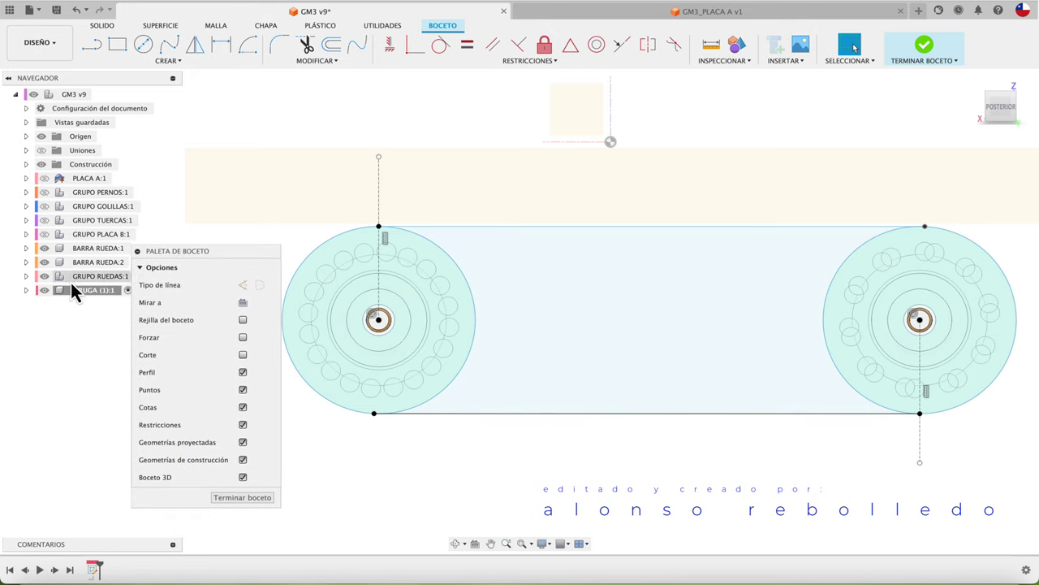
left_click(45, 276)
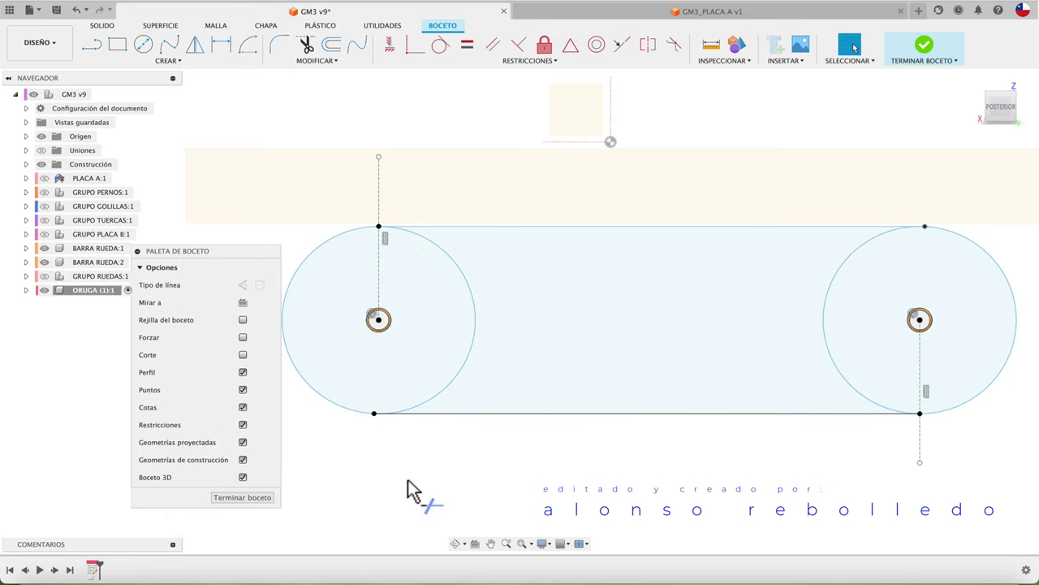
Trim away the inner arcs of both wheel circles
key("t")
left_click(447, 400)
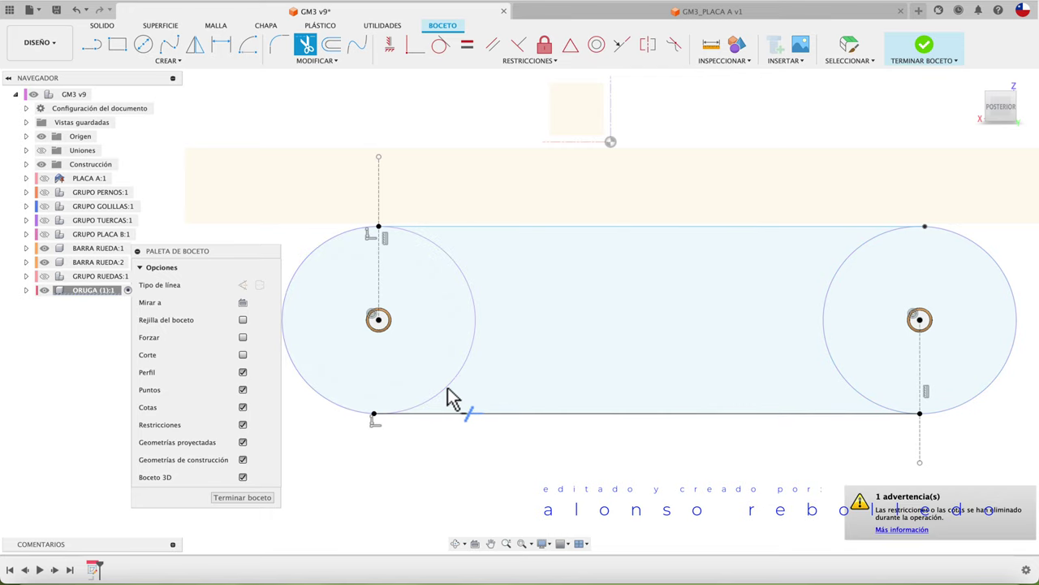
left_click(836, 373)
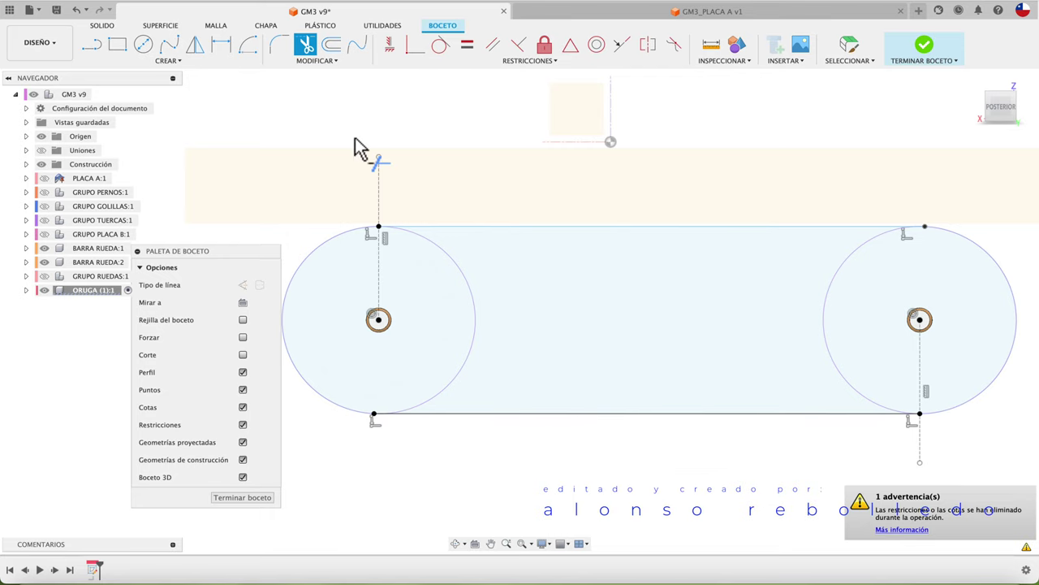
Offset the top track line 2 mm outward
left_click(333, 47)
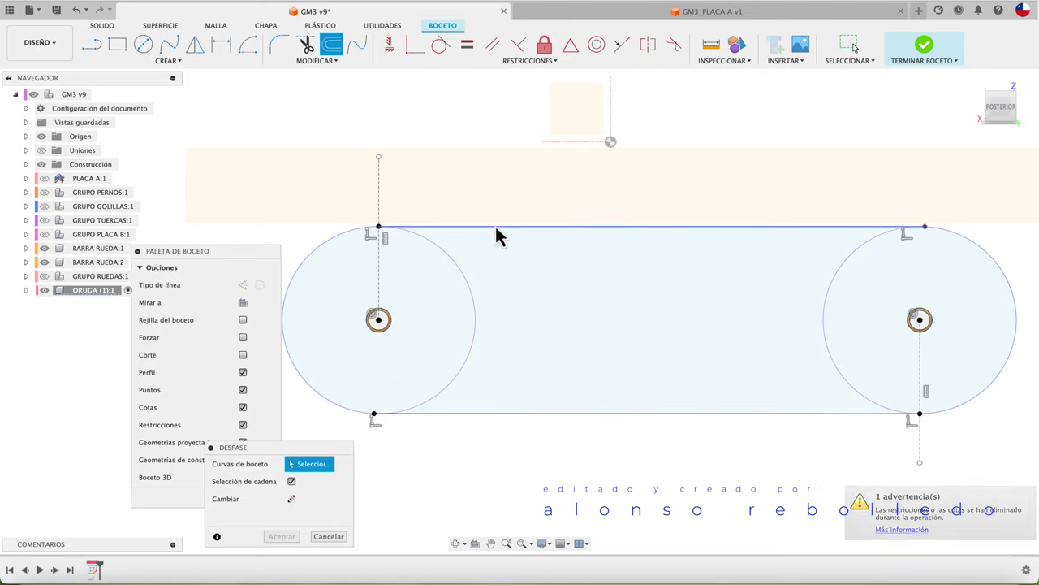
left_click(495, 228)
left_click_drag(495, 230, 495, 213)
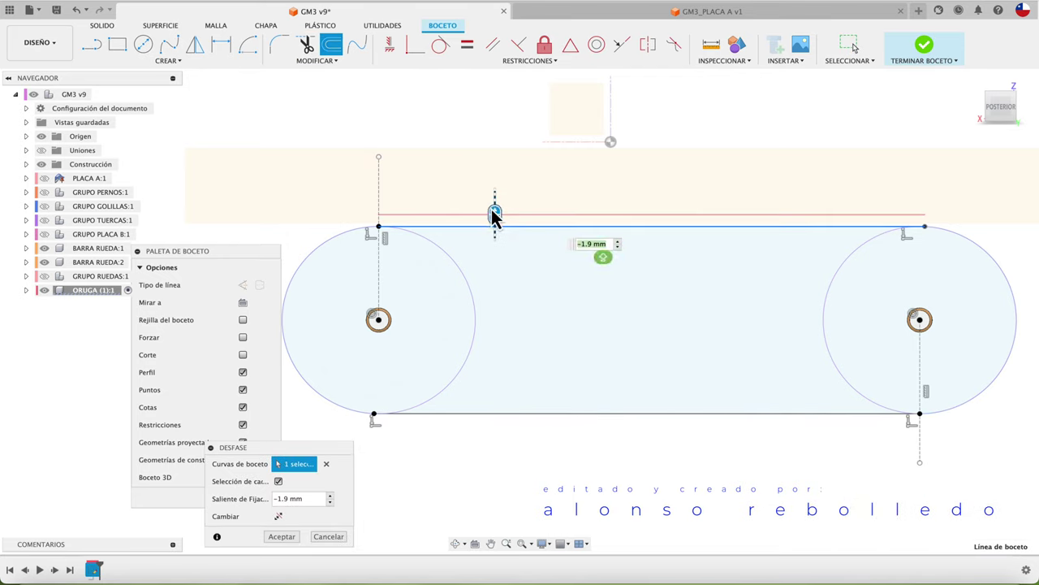
type("2-")
key("Return")
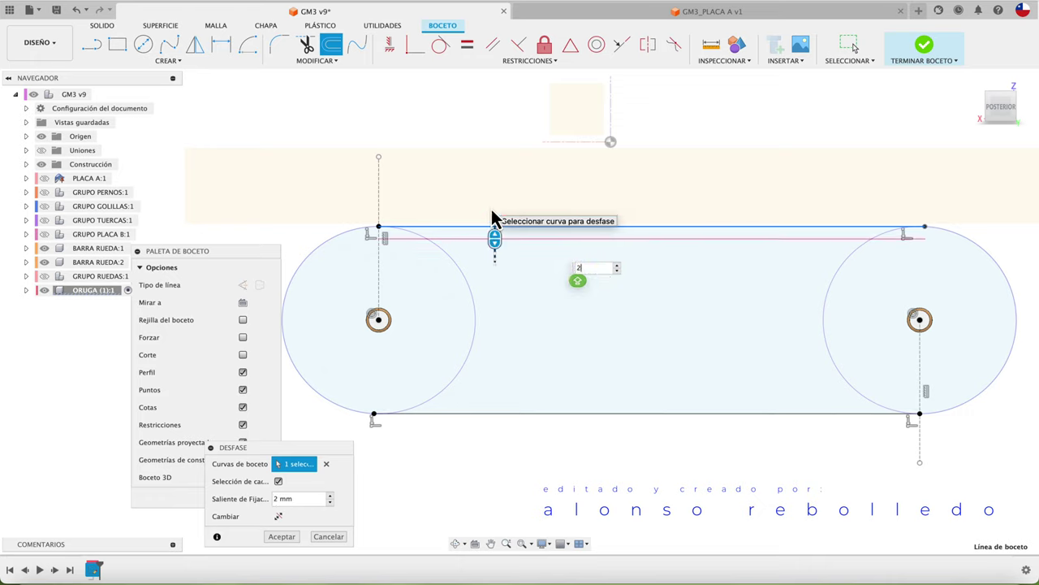
type(" - 2")
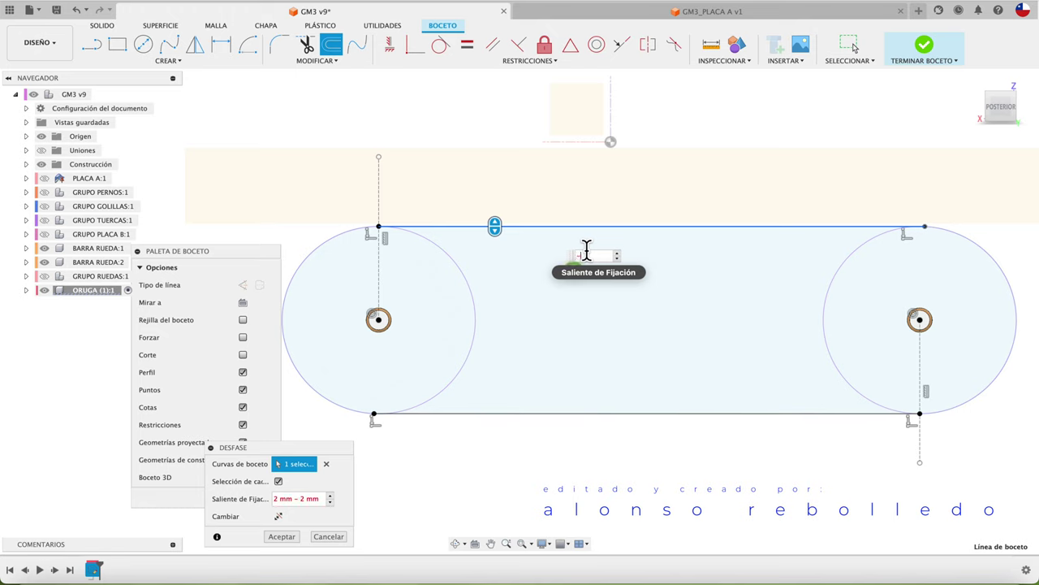
key("BackSpace")
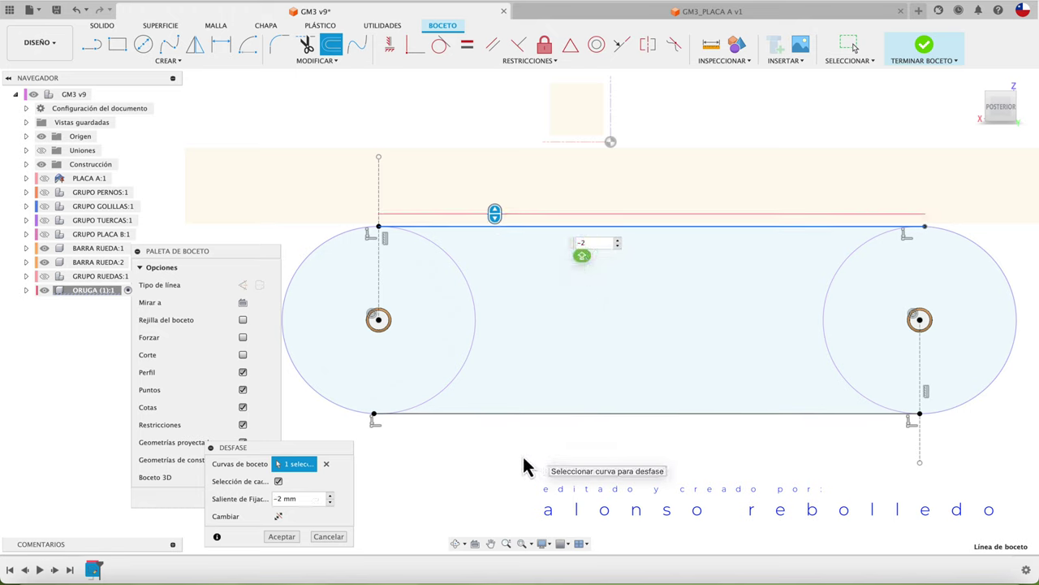
left_click_drag(325, 459, 552, 451)
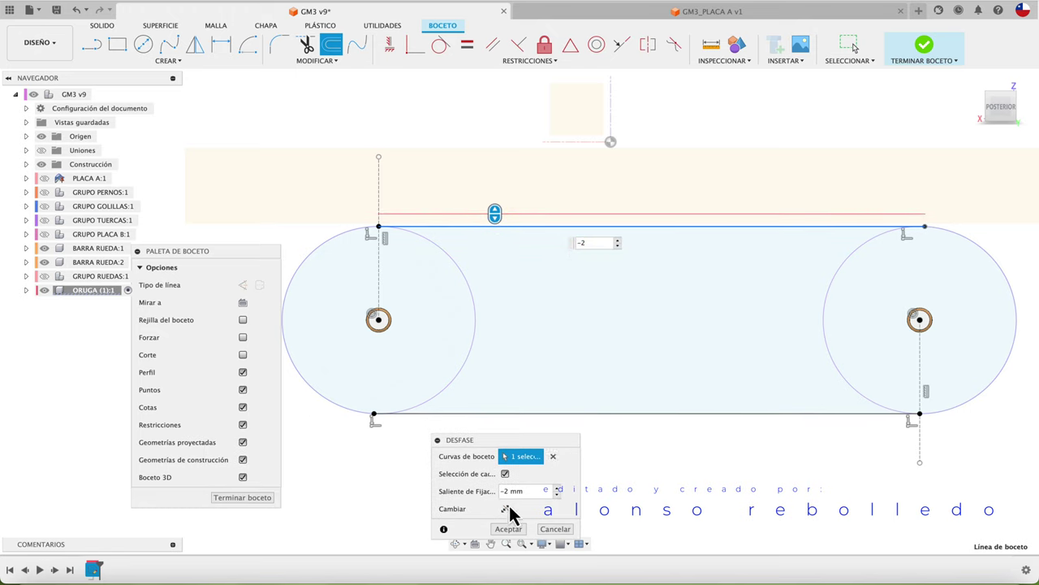
left_click(505, 529)
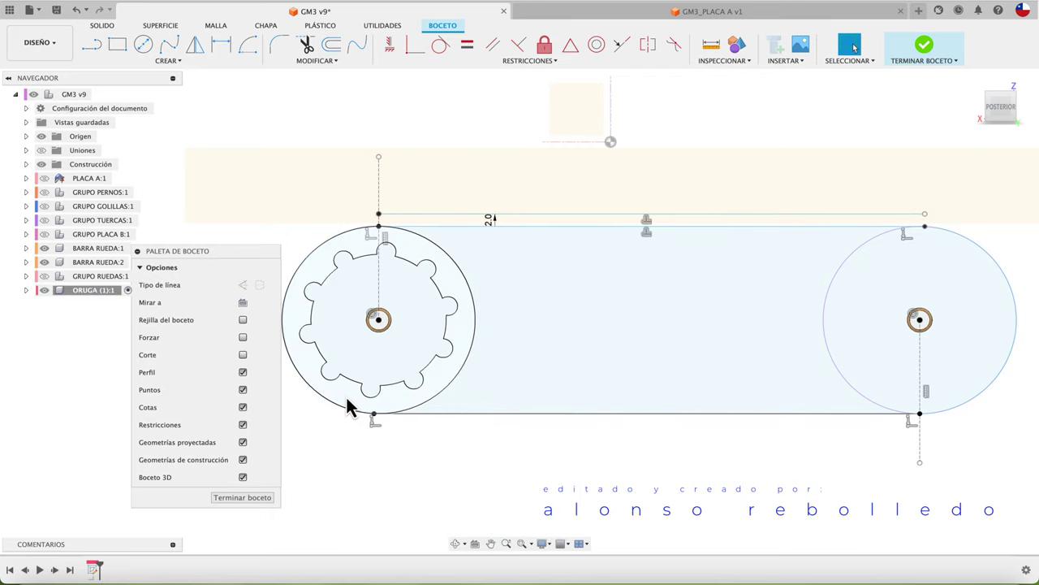
Offset the left and right end arcs 2 mm outward
left_click(341, 52)
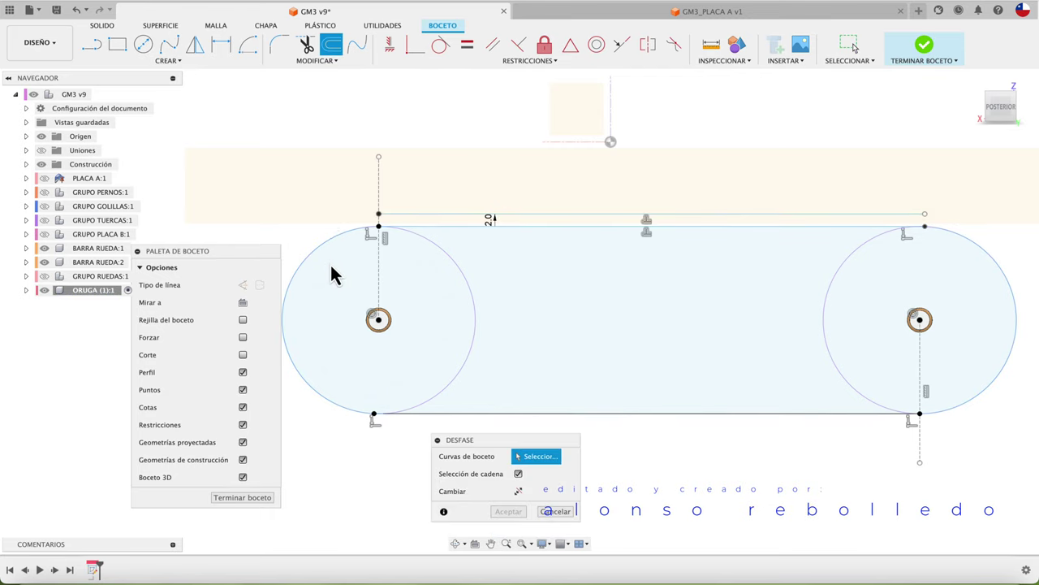
left_click(327, 238)
left_click_drag(326, 236, 323, 233)
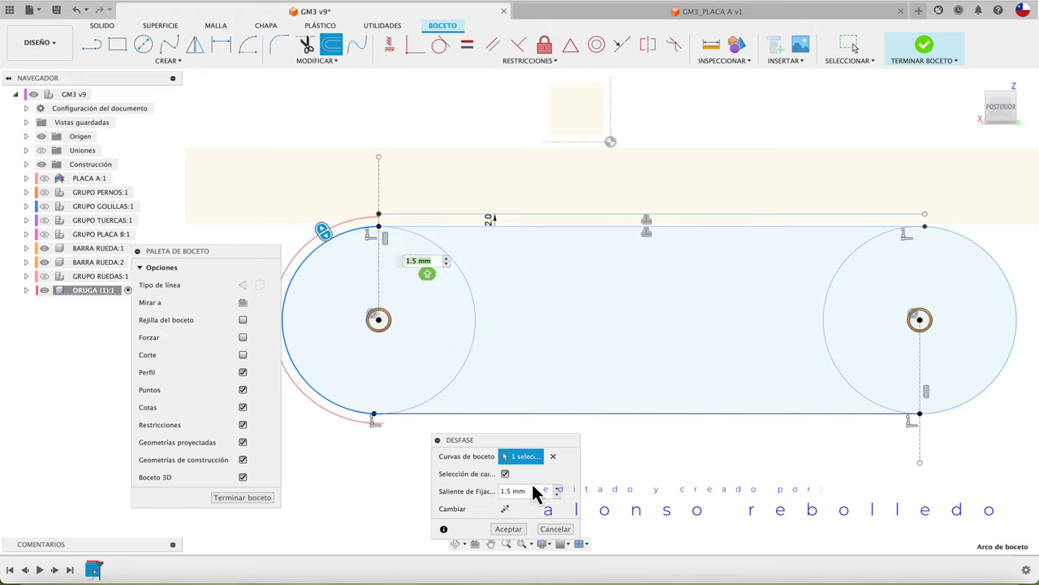
left_click_drag(545, 490, 477, 490)
type("2")
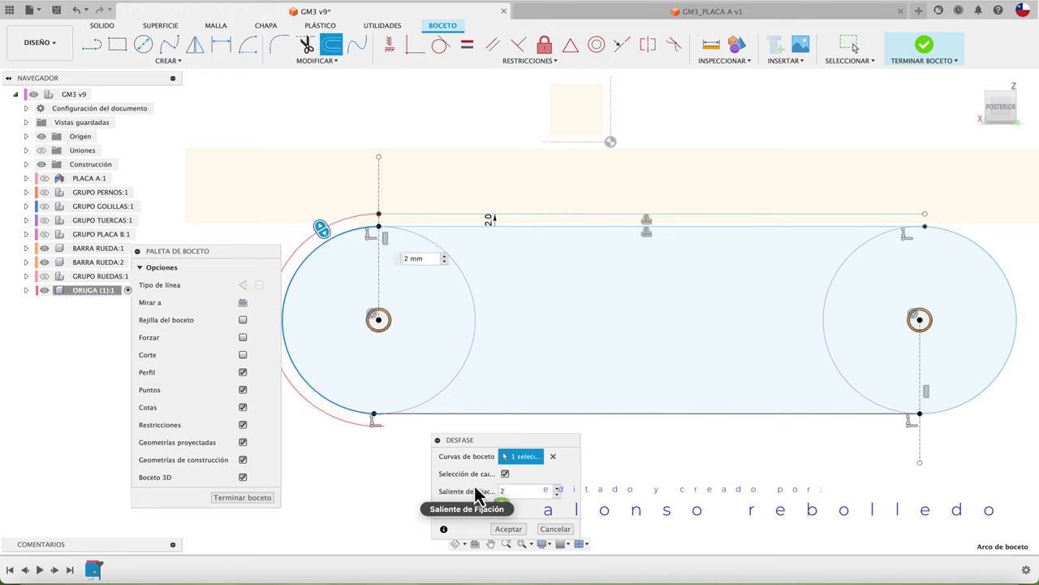
left_click(518, 528)
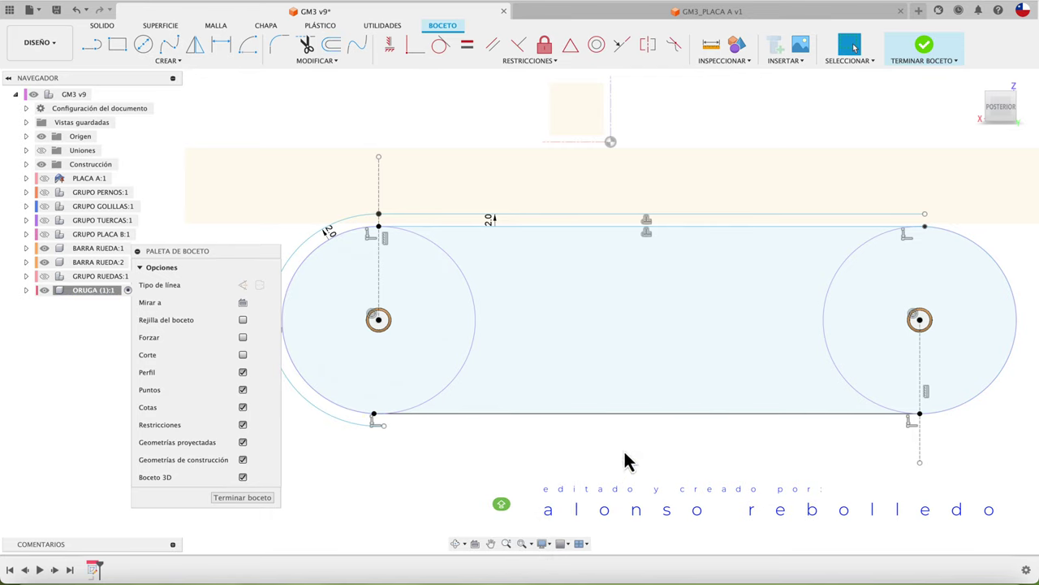
left_click(982, 258)
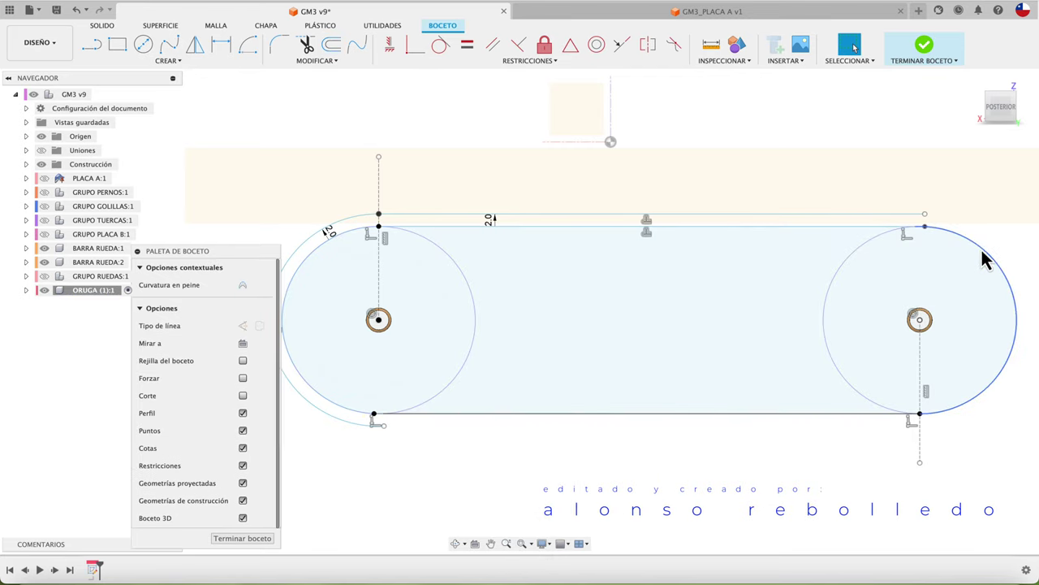
left_click(332, 46)
left_click_drag(986, 241, 984, 276)
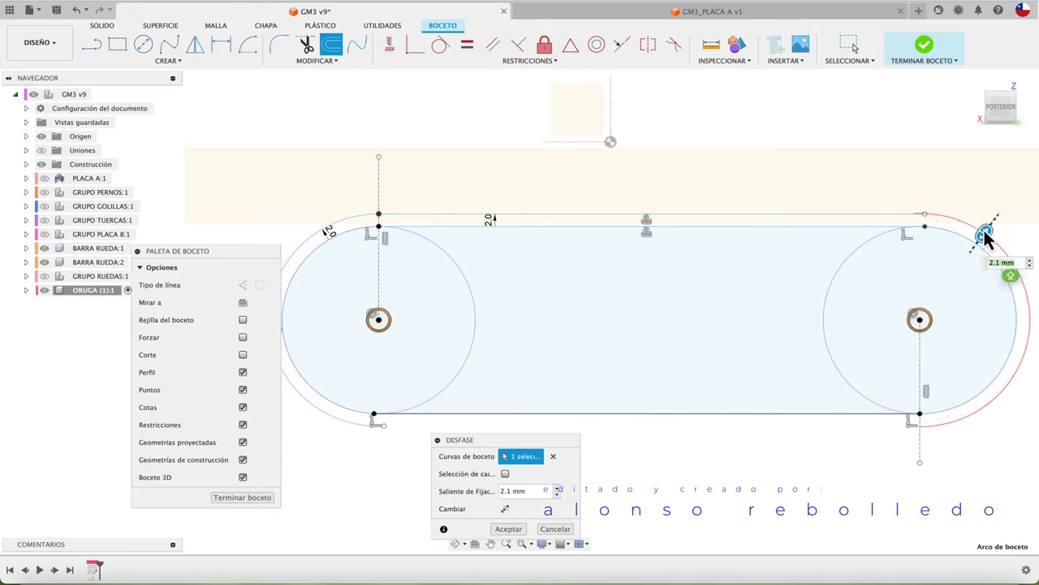
type("2")
key("Return")
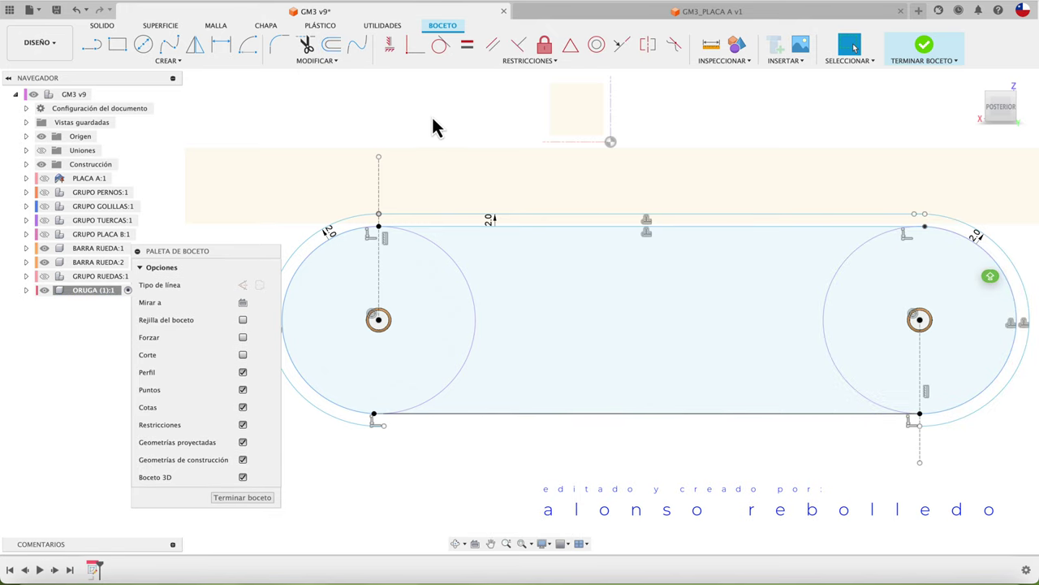
Offset the bottom track line 2 mm downward to close the belt profile
left_click(332, 46)
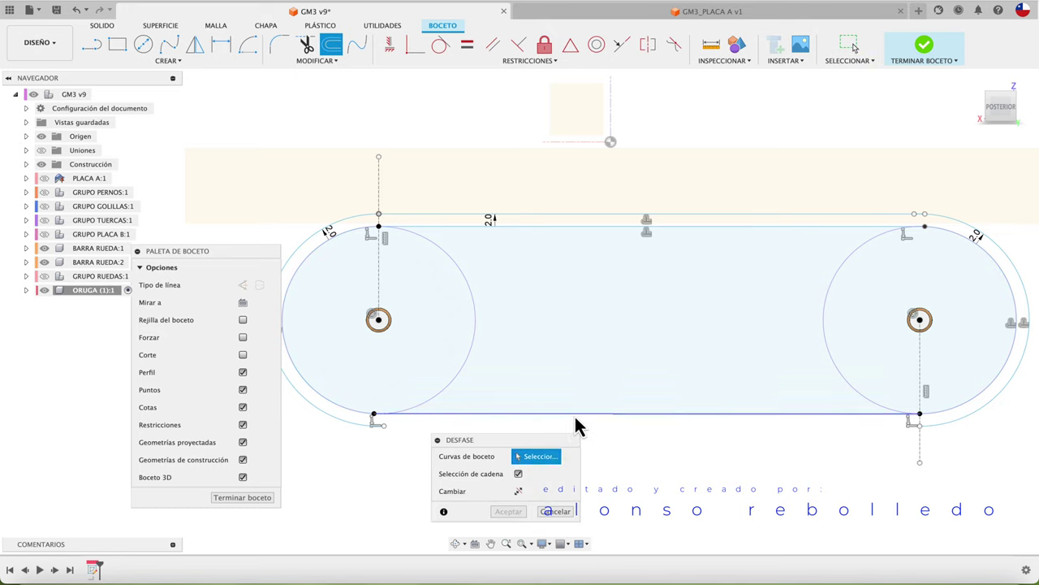
left_click(574, 415)
left_click_drag(578, 430, 576, 432)
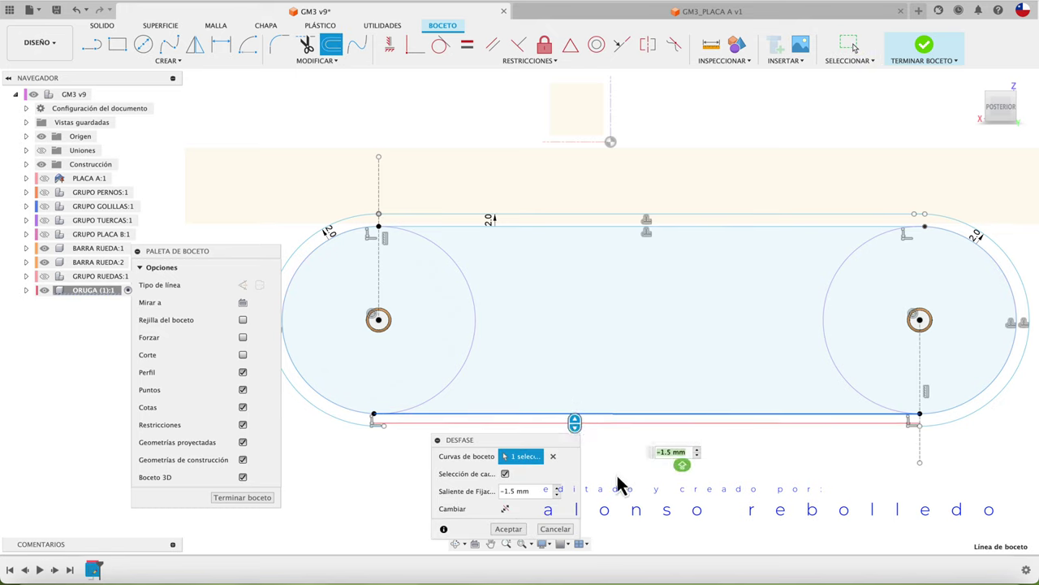
type("-2")
left_click(509, 528)
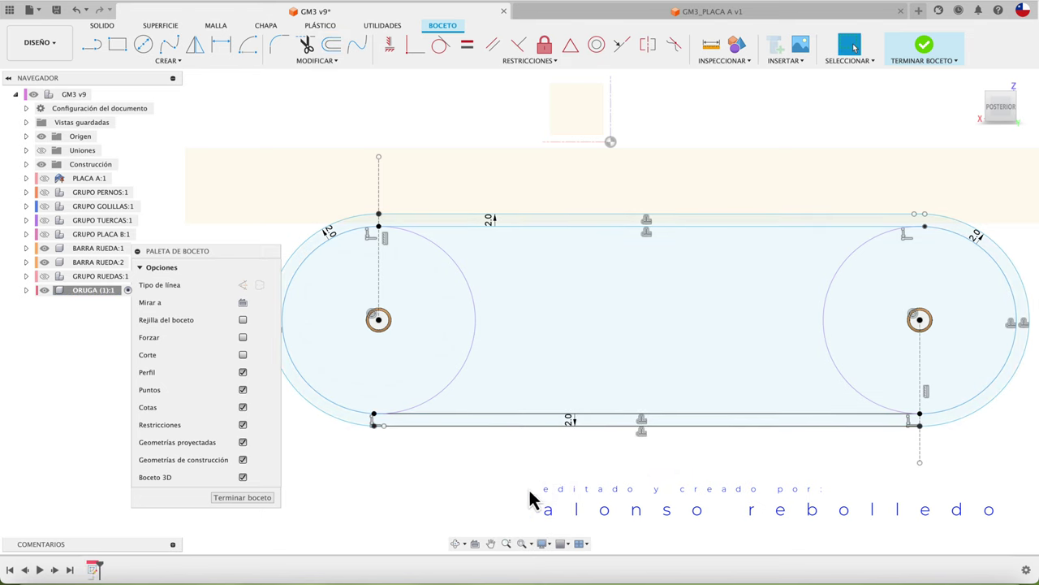
middle_click_drag(555, 479, 475, 451, "shift")
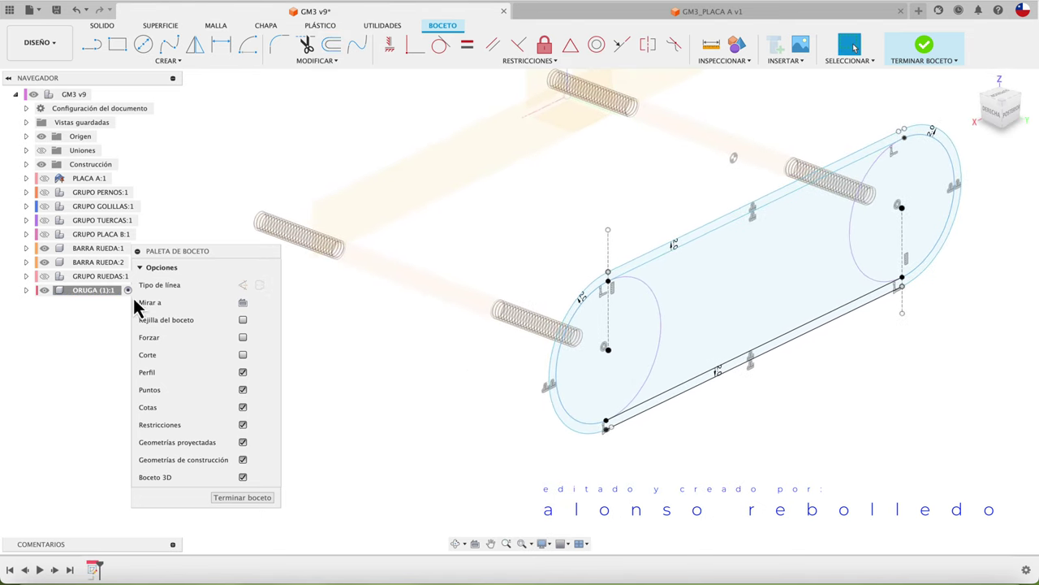
Extrude the ring profile -15 mm into a solid track band
left_click(45, 276)
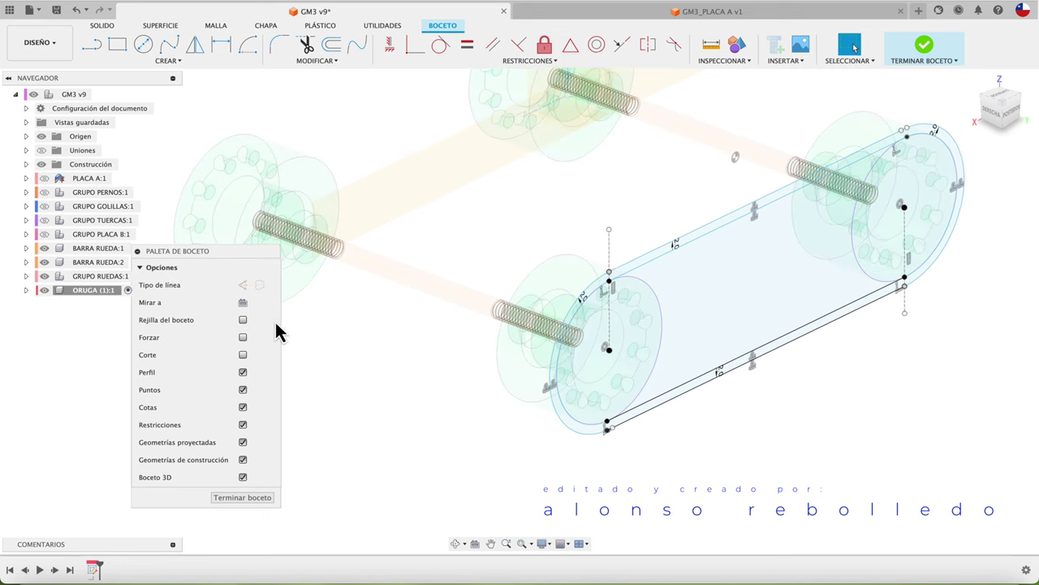
left_click(924, 44)
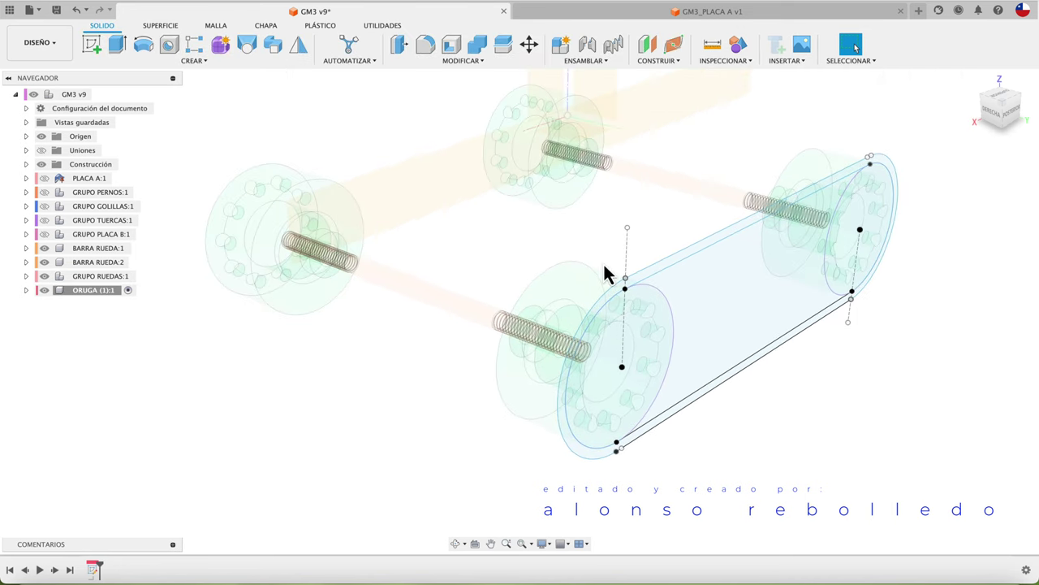
key("e")
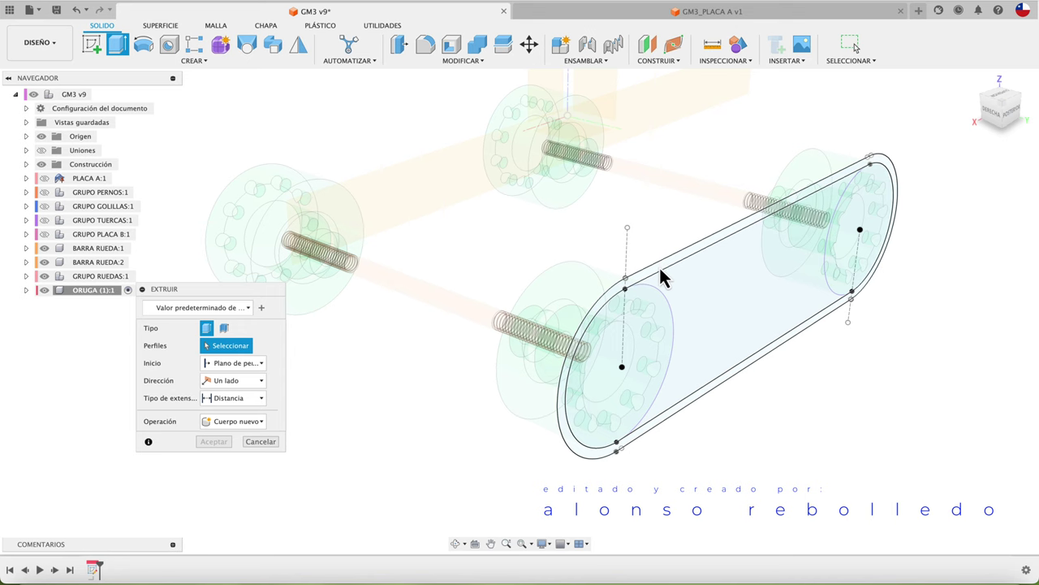
left_click(662, 278)
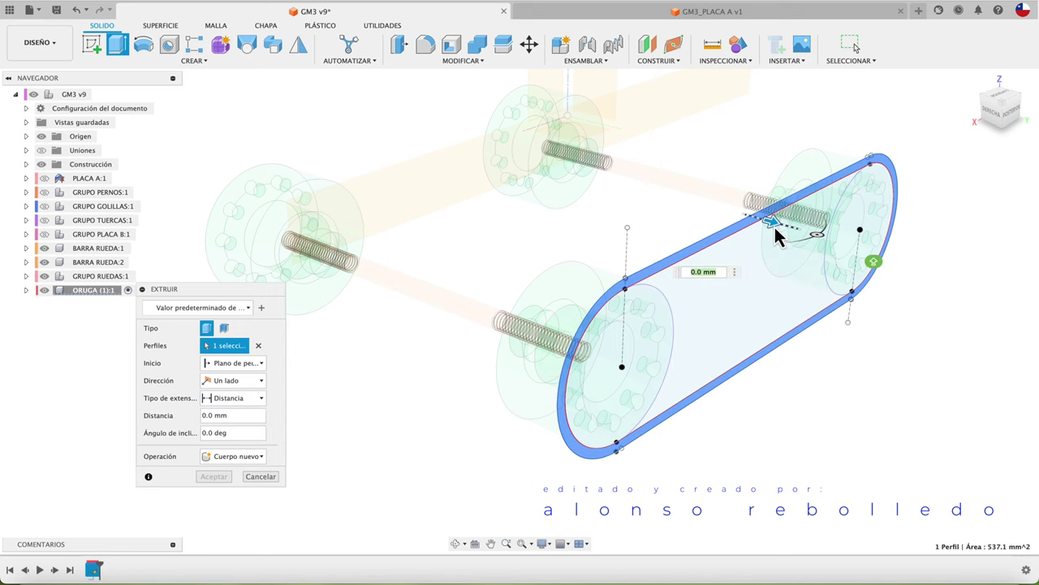
left_click_drag(776, 235, 729, 213)
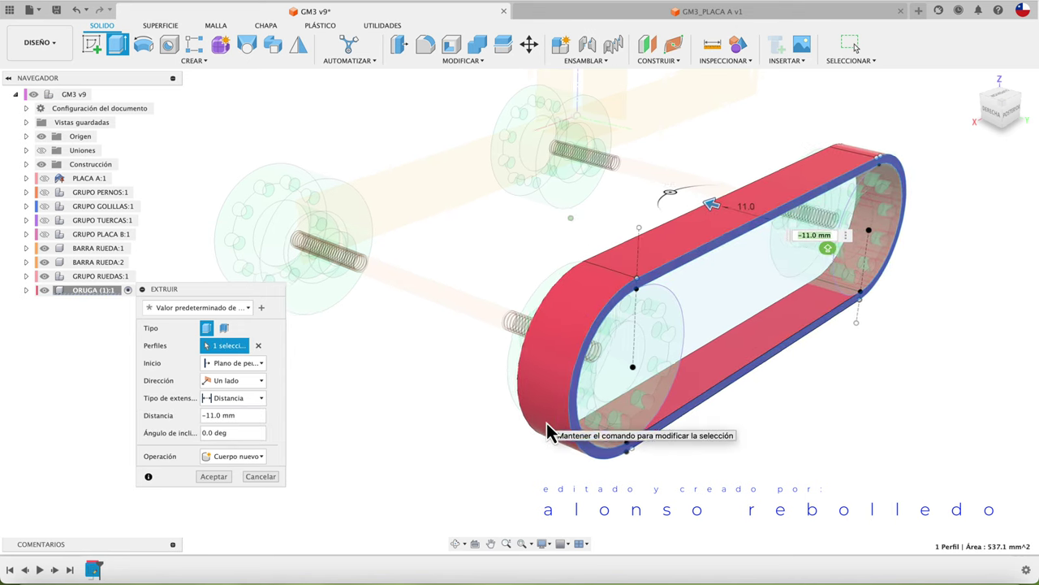
scroll(547, 431, "left", 3, "shift")
scroll(546, 431, "left", 2, "shift")
scroll(546, 430, "left", 2, "shift")
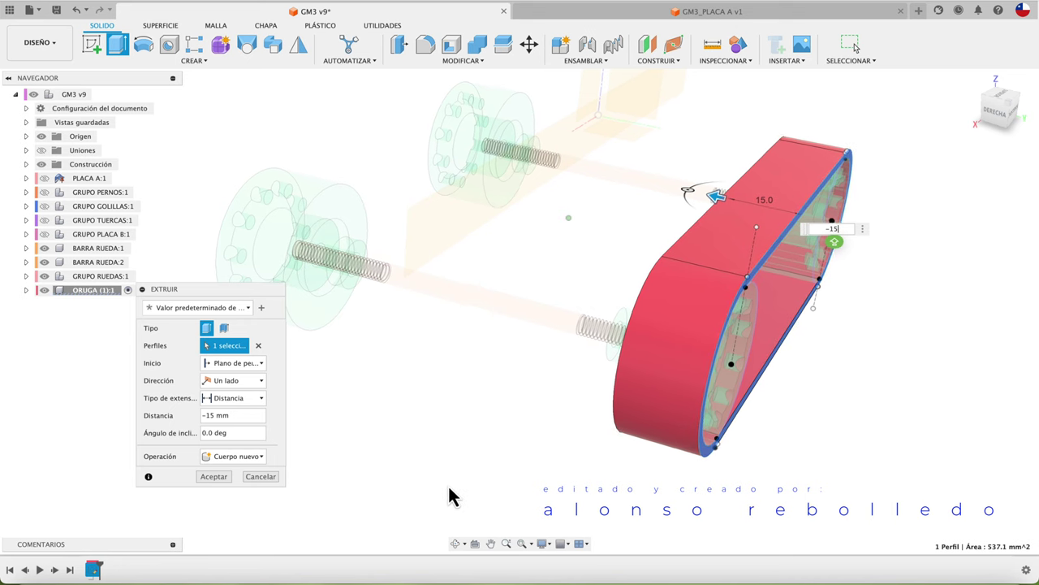
left_click(214, 476)
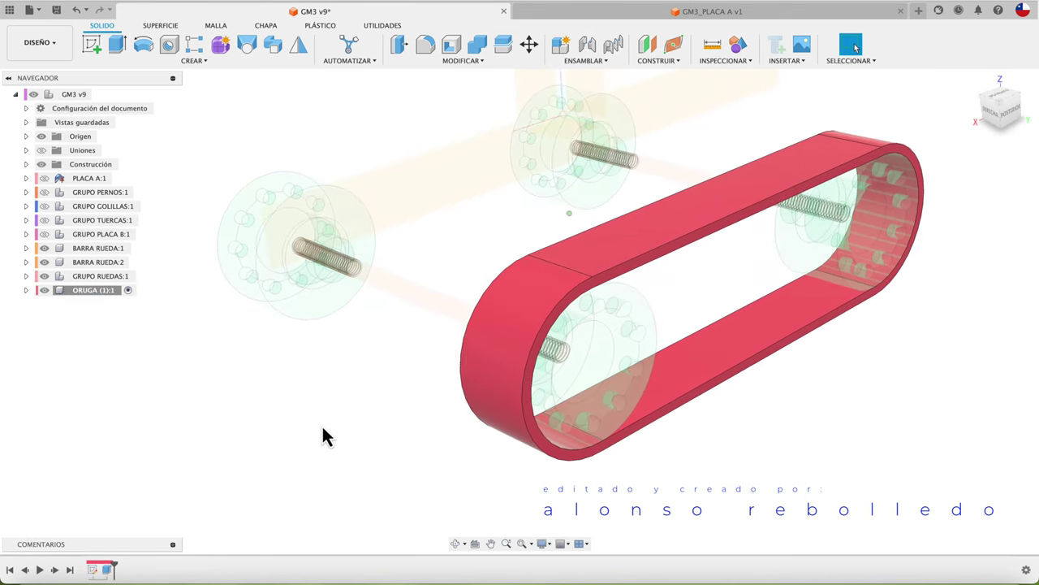
Hide the wheel group and the axles, including BARRA RUEDA:1
left_click(44, 276)
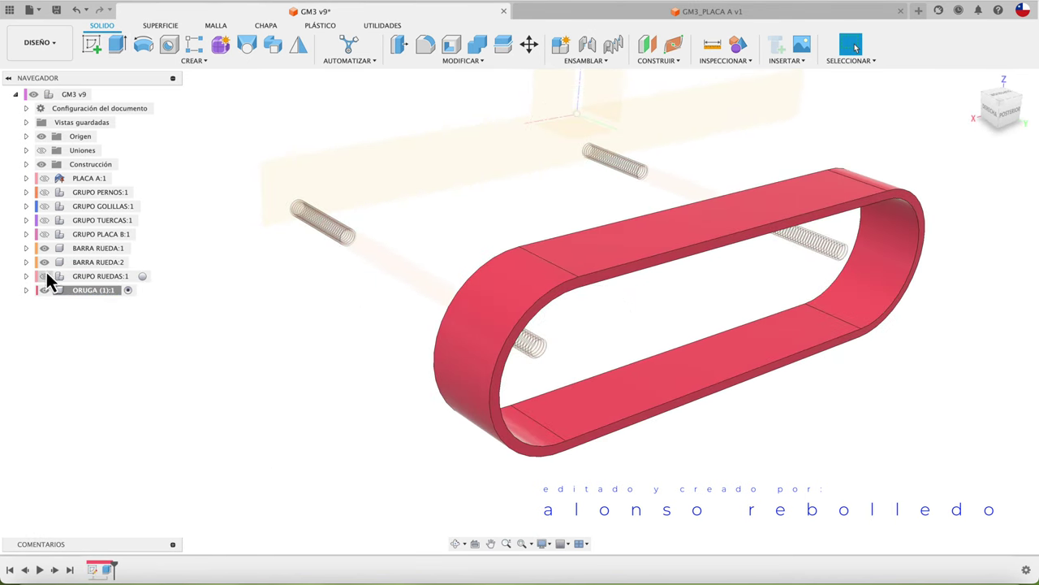
left_click(45, 261)
left_click(47, 248)
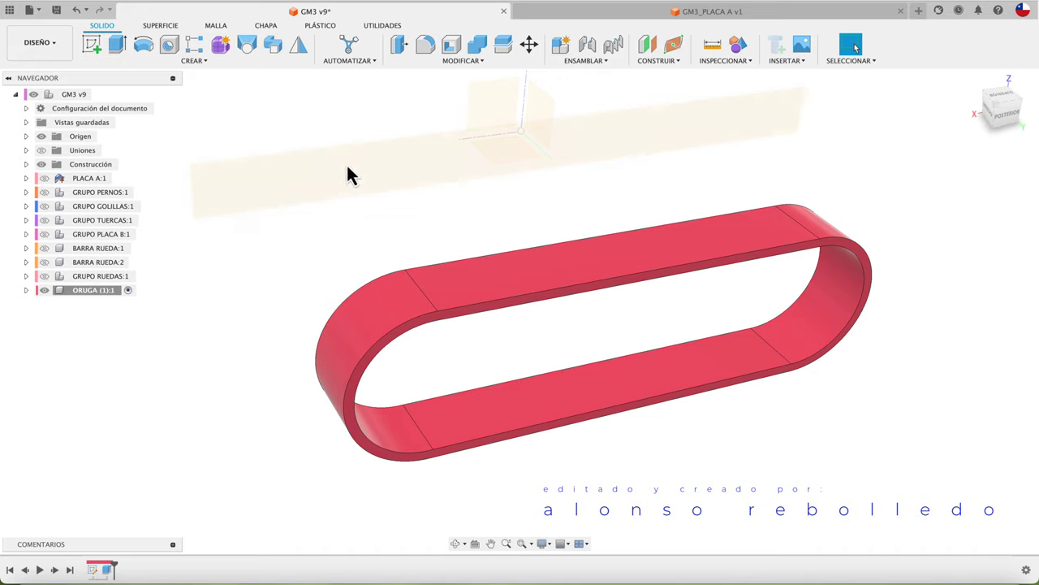
Sketch on the band's top face with a construction line between the seams
left_click(95, 47)
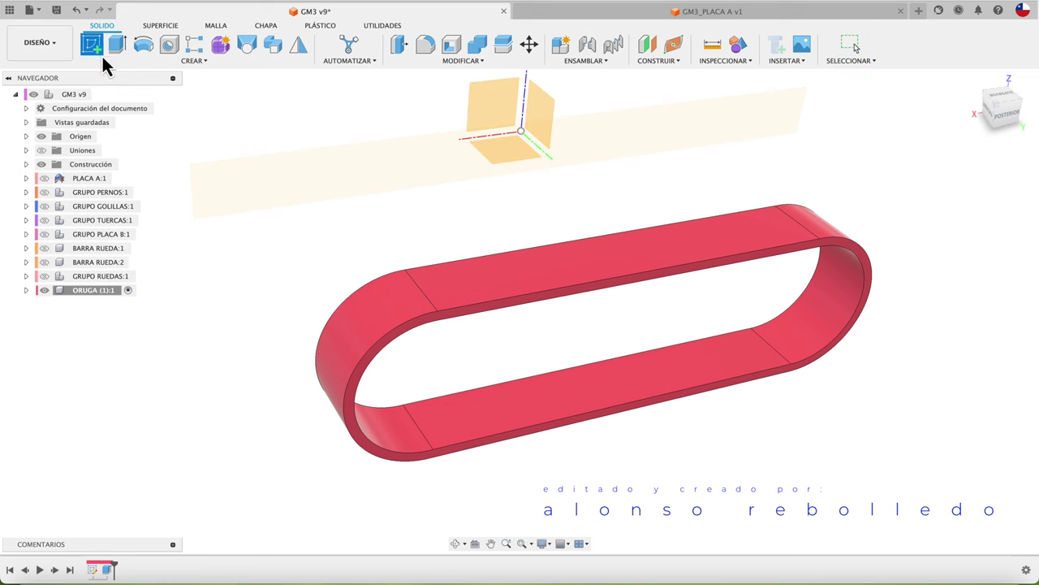
left_click(594, 278)
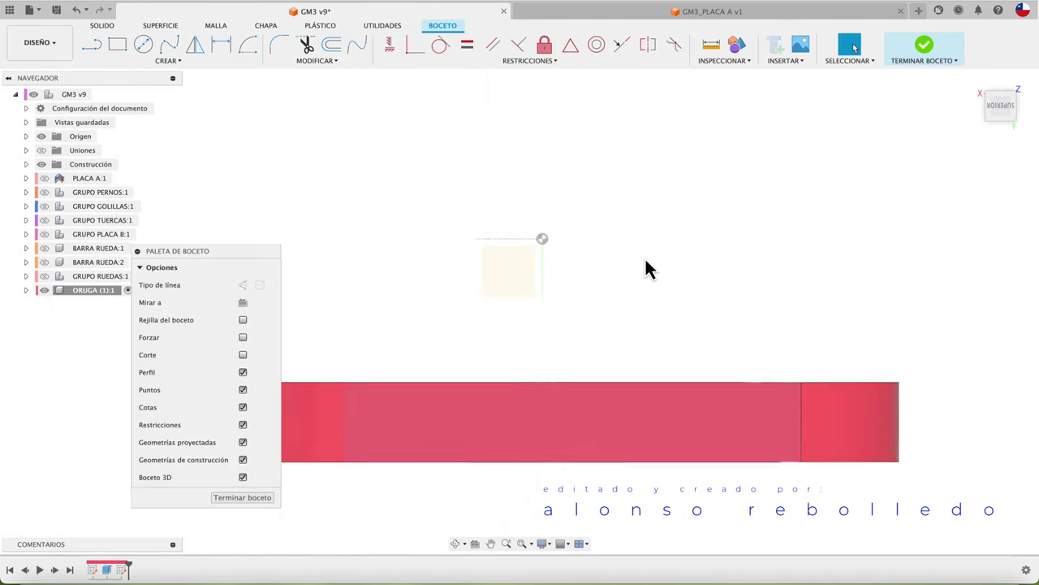
key("l")
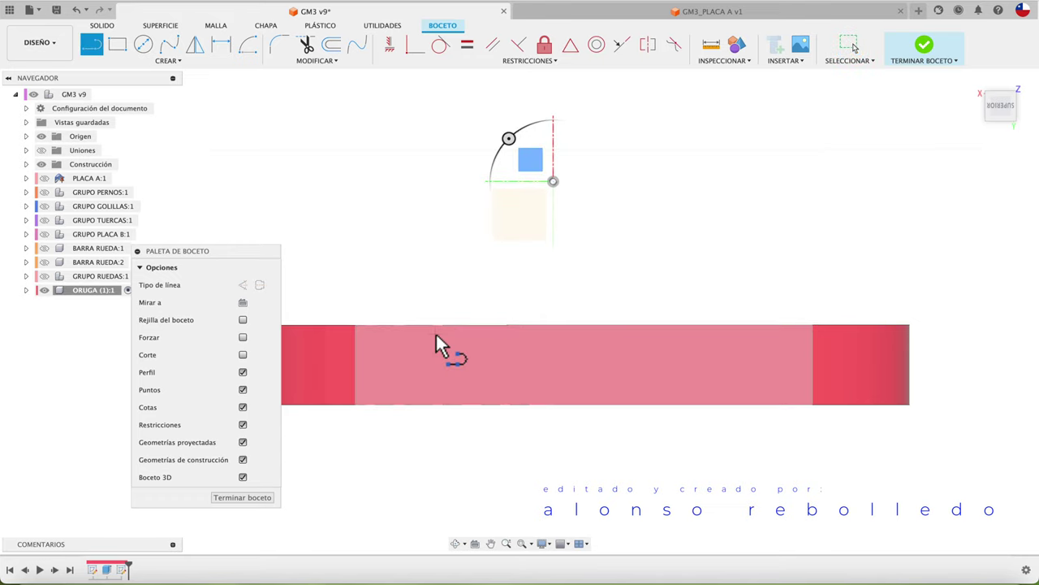
left_click(243, 286)
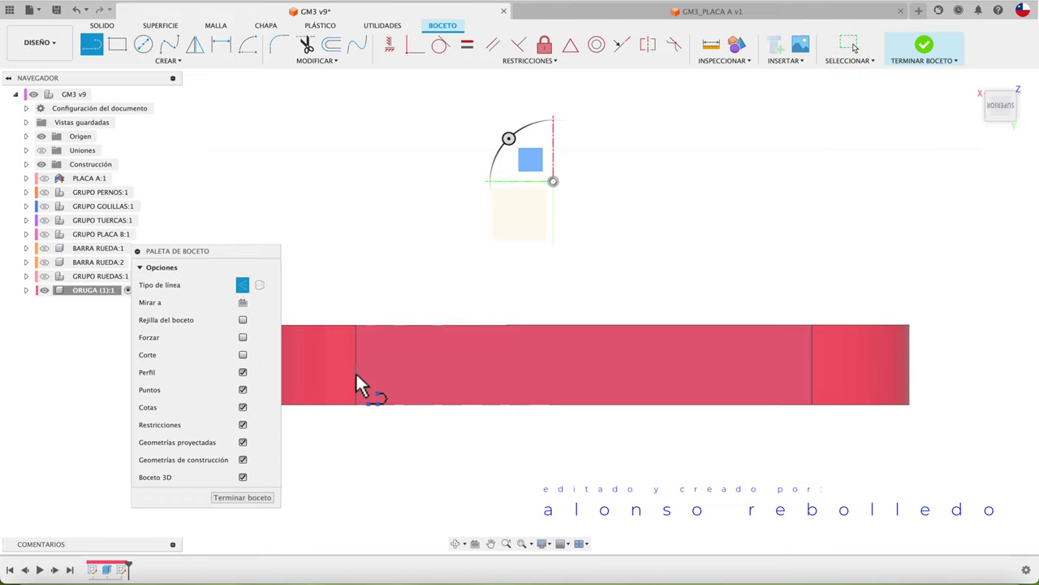
left_click(356, 363)
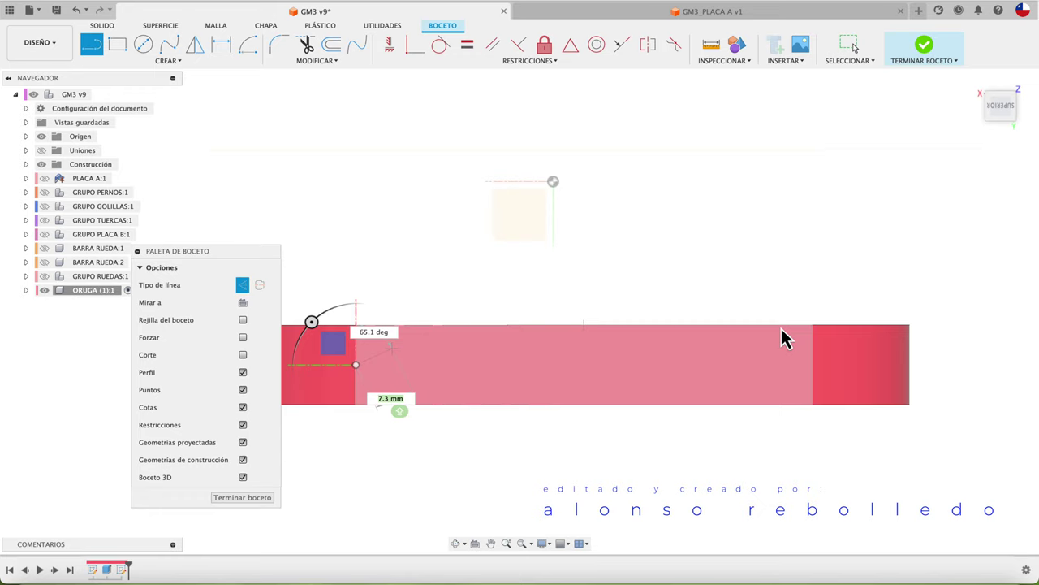
left_click(812, 367)
key("Escape")
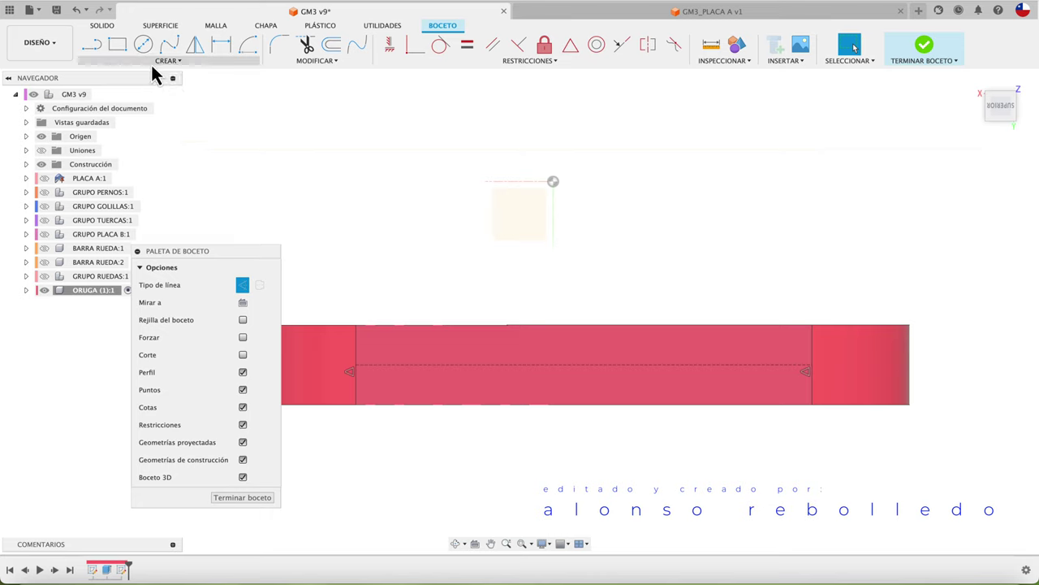
Draw a narrow center-point slot centred on the construction line
left_click(177, 62)
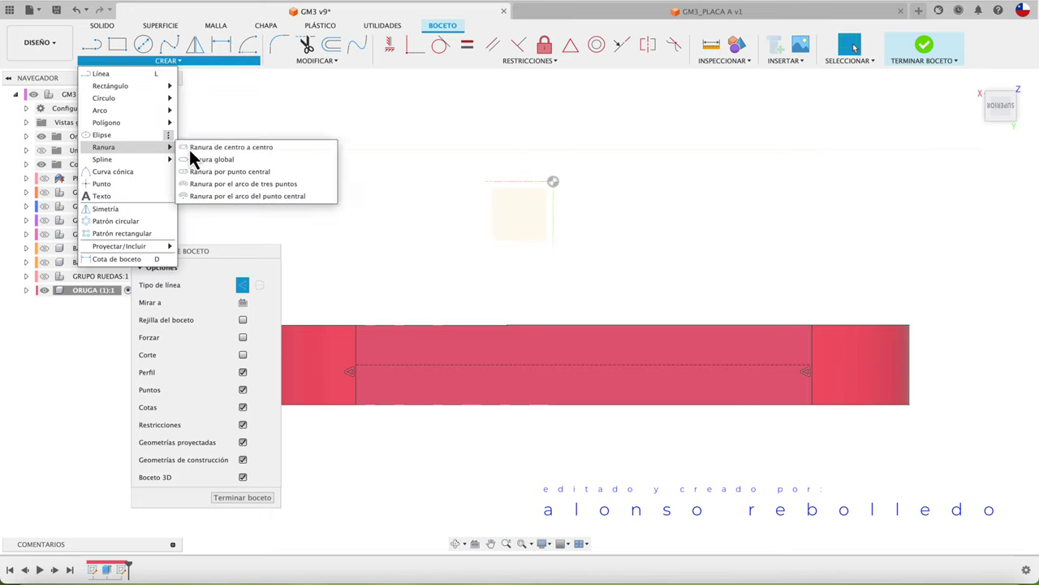
mouse_move(104, 147)
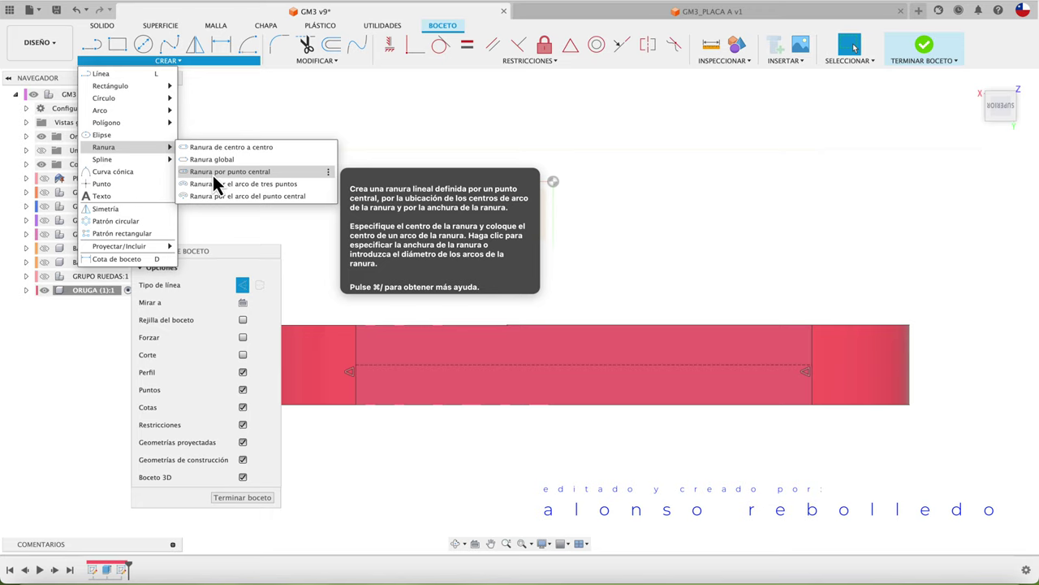
left_click(213, 173)
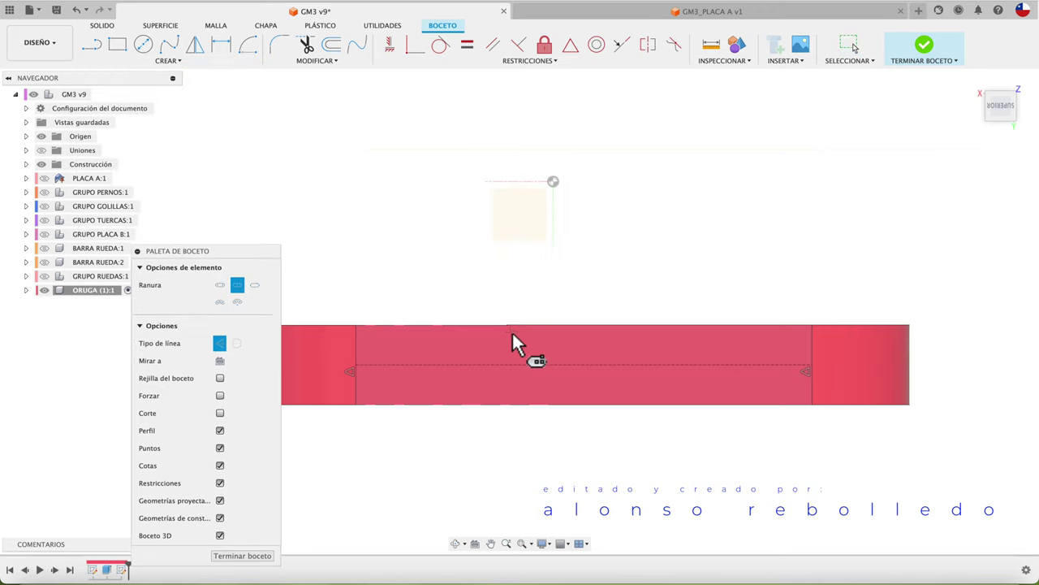
left_click(583, 363)
scroll(585, 393, "up", 2)
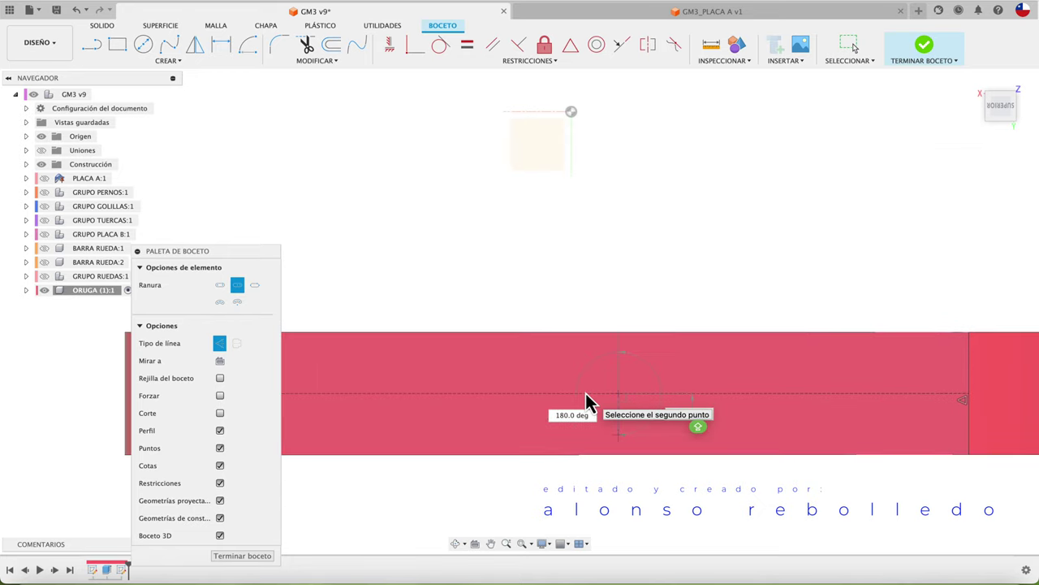
scroll(586, 394, "down", 2)
scroll(585, 395, "right", 2)
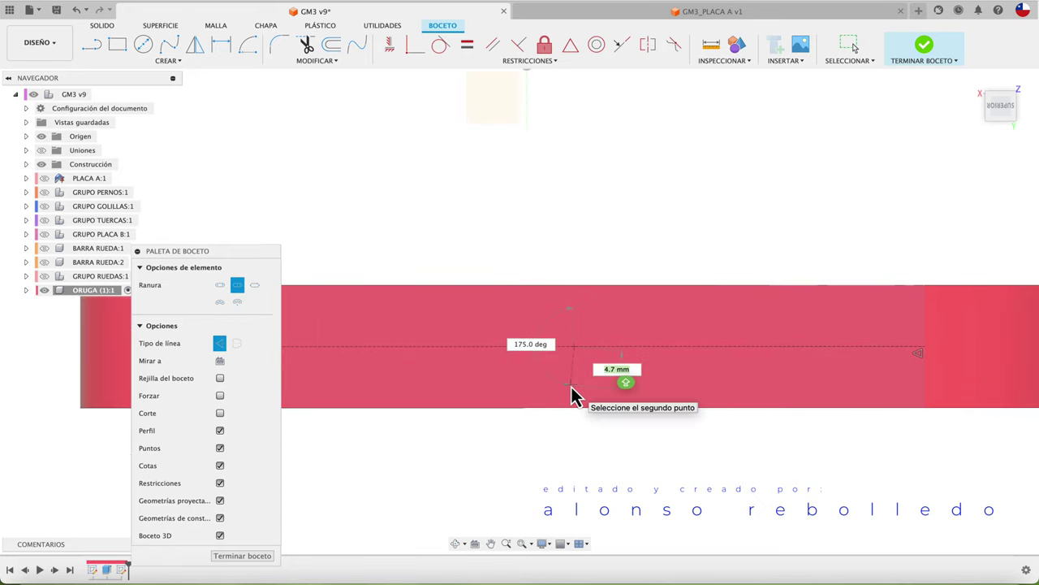
left_click(575, 388)
left_click(584, 385)
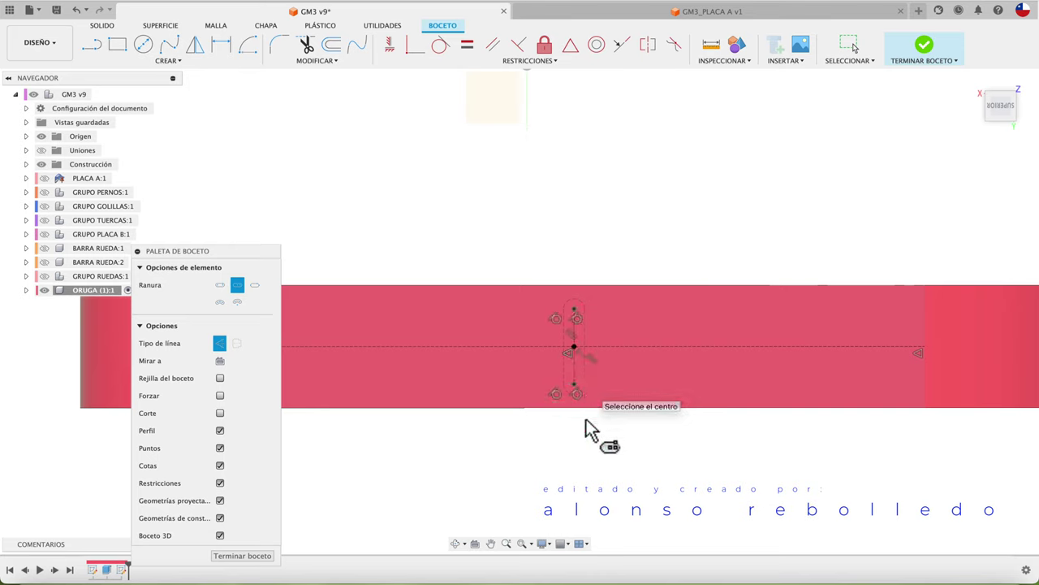
key("Escape")
Convert the slot geometry into regular profile lines
left_click_drag(538, 255, 603, 470)
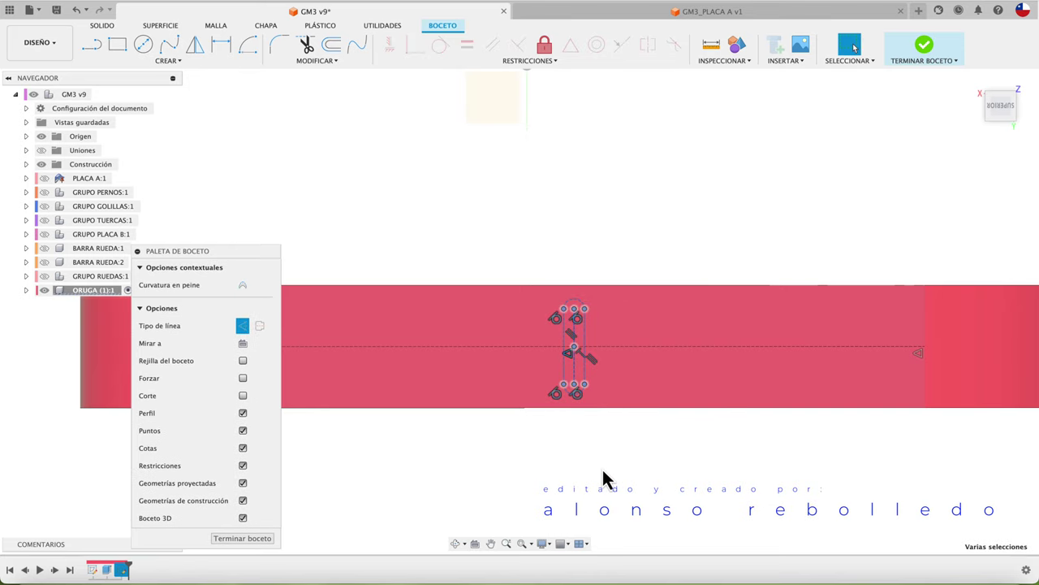
left_click(243, 325)
left_click(490, 425)
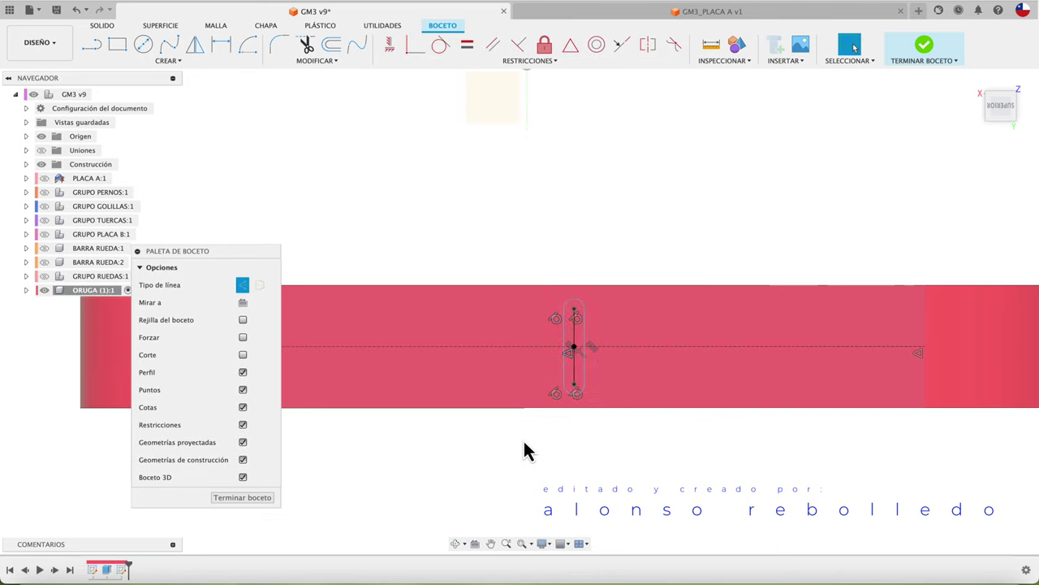
key("e")
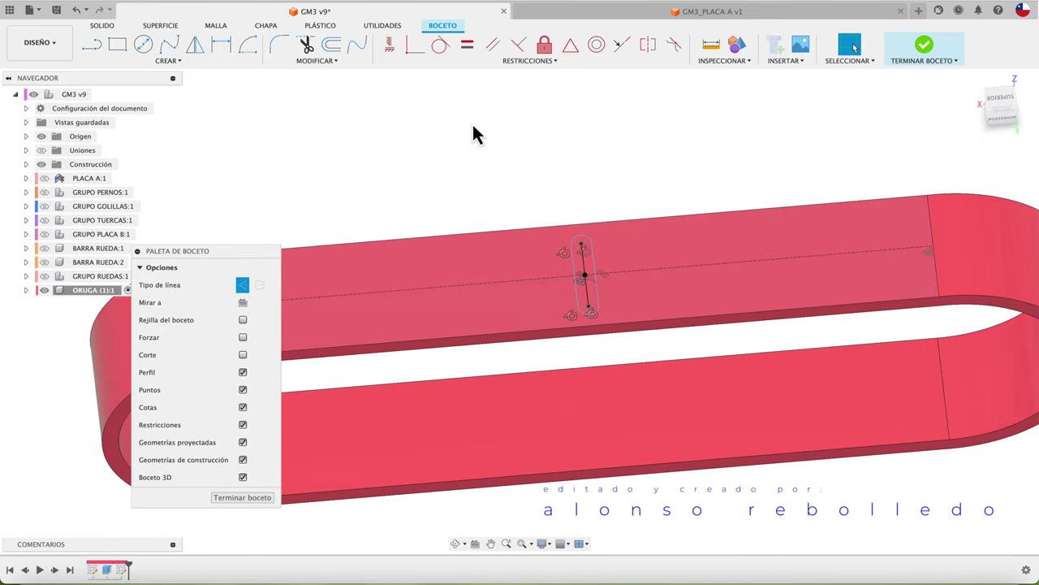
Extrude the slot profile 1.5 mm, joined to the band as a cleat
left_click(589, 274)
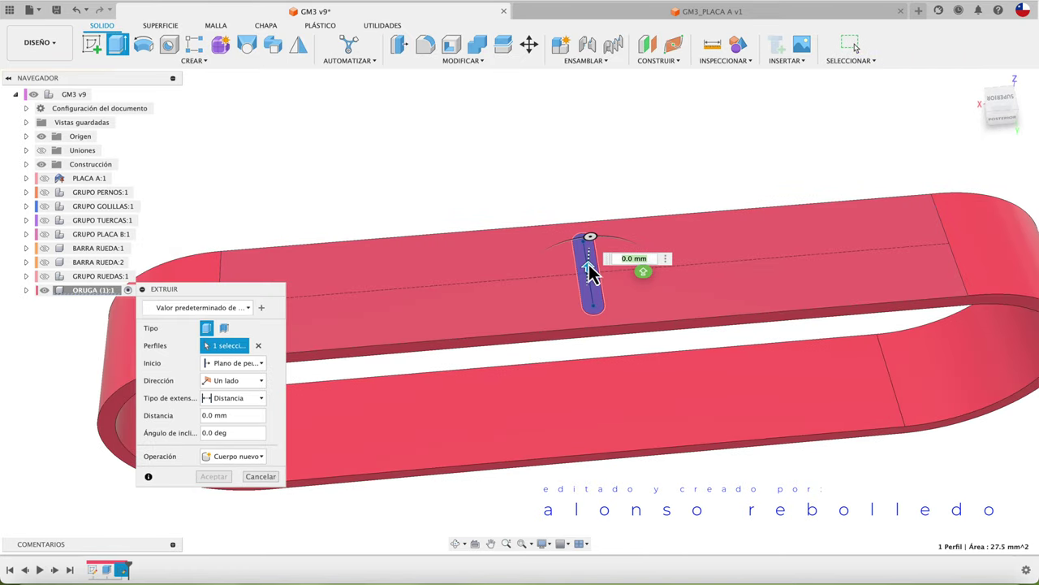
left_click_drag(588, 276, 591, 270)
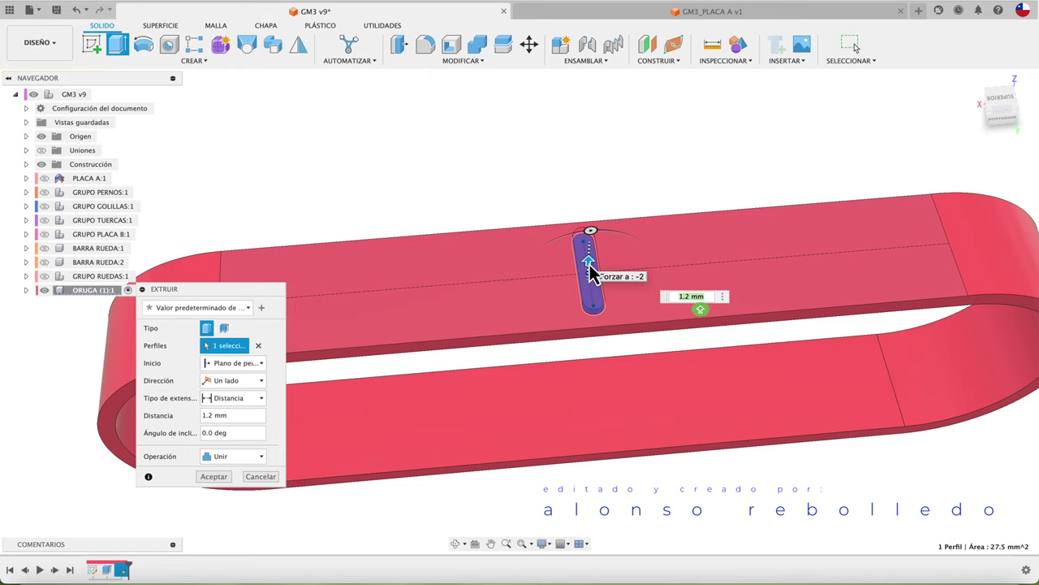
type("1.5")
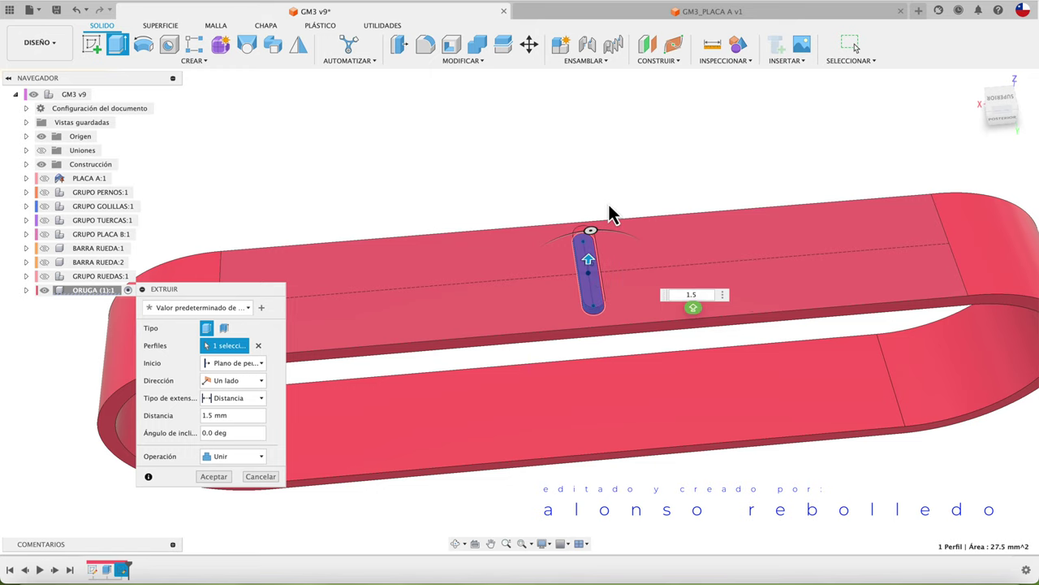
left_click(214, 476)
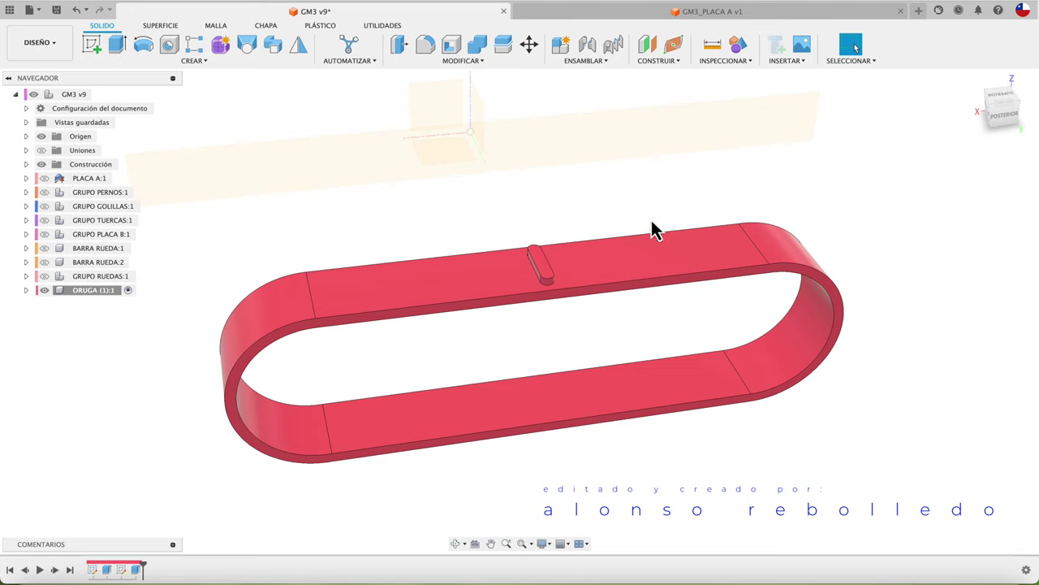
left_click(617, 283)
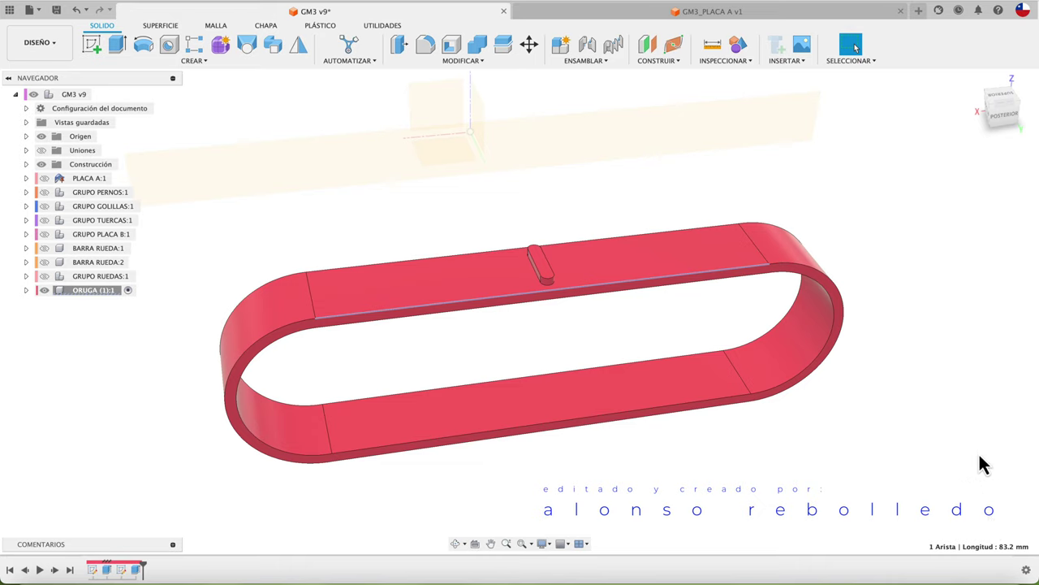
left_click(919, 328)
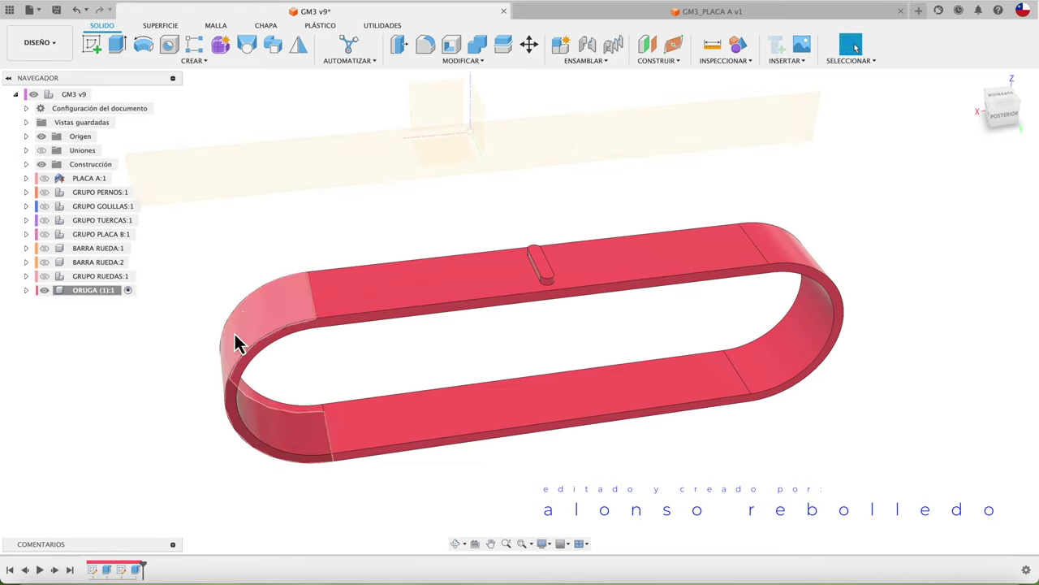
left_click(712, 47)
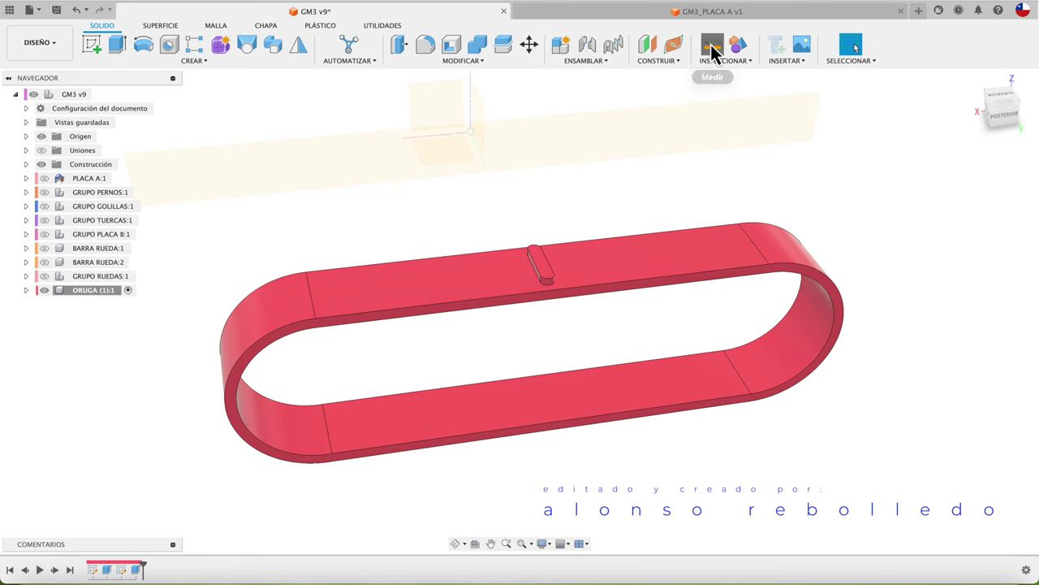
left_click(794, 276)
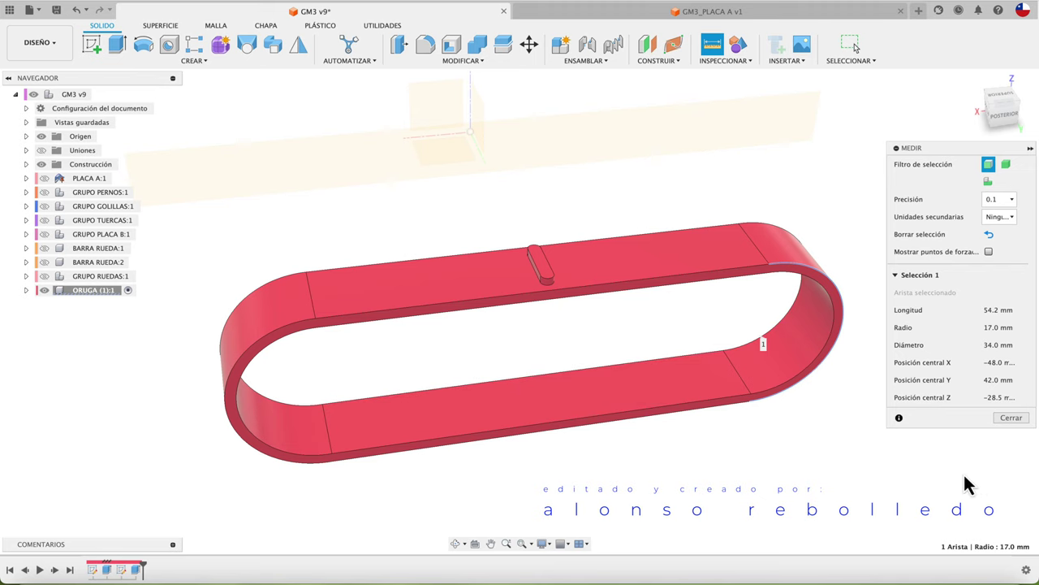
left_click(1011, 418)
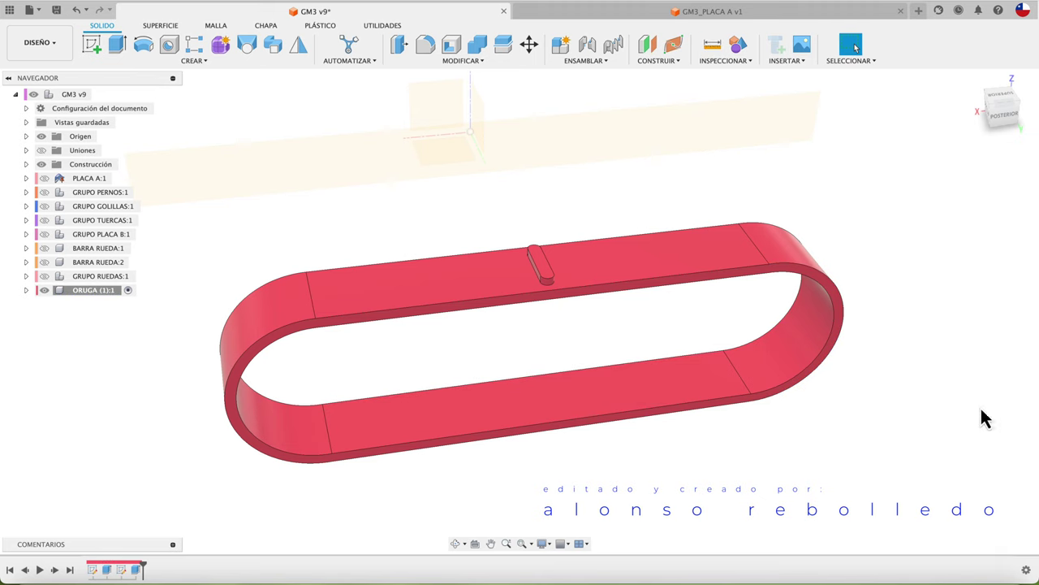
Start a Pattern on Path of Features with the cleat extrusion selected
left_click(205, 63)
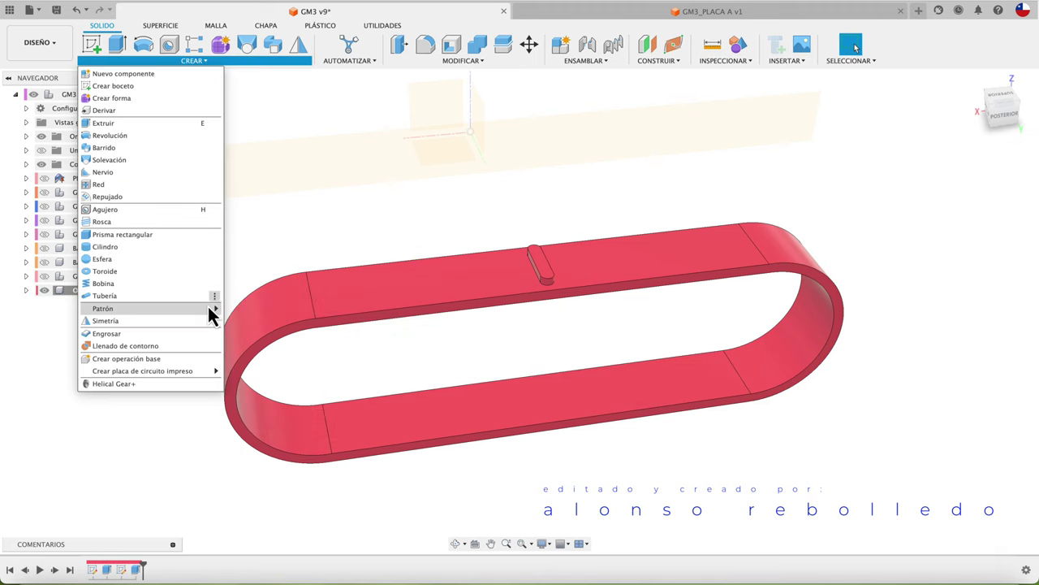
mouse_move(146, 309)
left_click(264, 333)
middle_click_drag(413, 263, 571, 213, "shift")
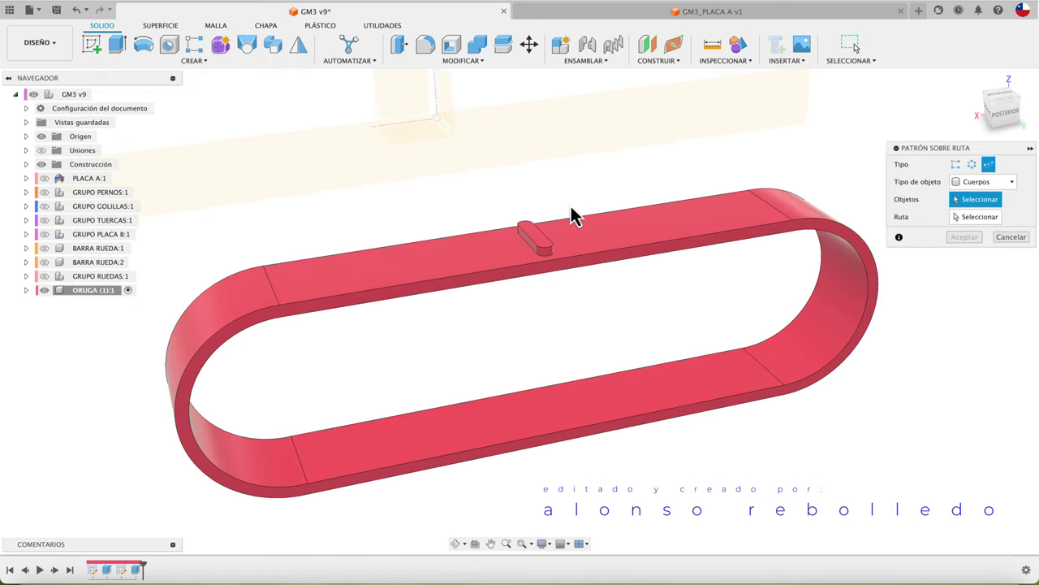
left_click(977, 182)
left_click(974, 221)
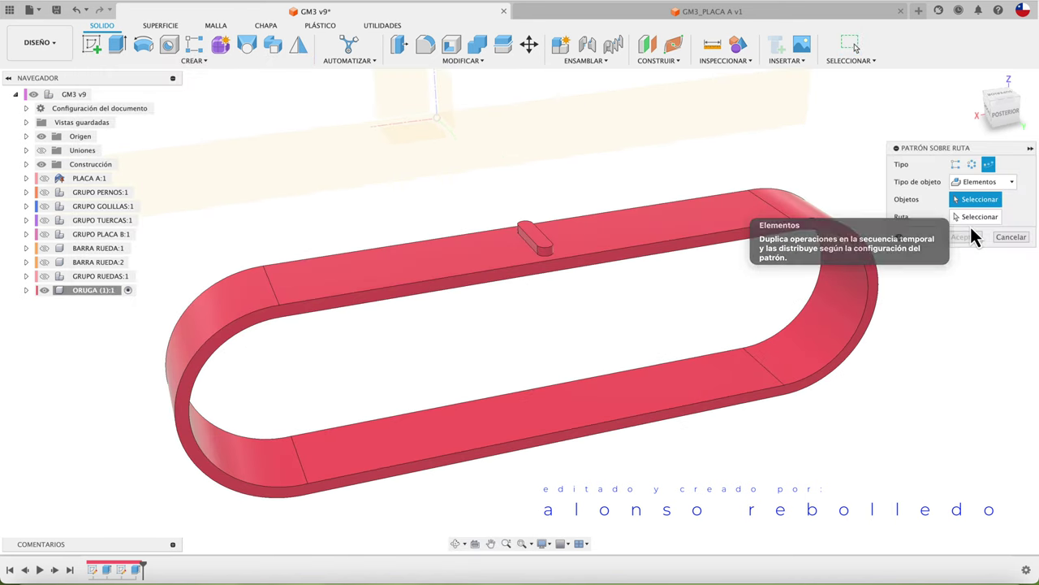
left_click(536, 238)
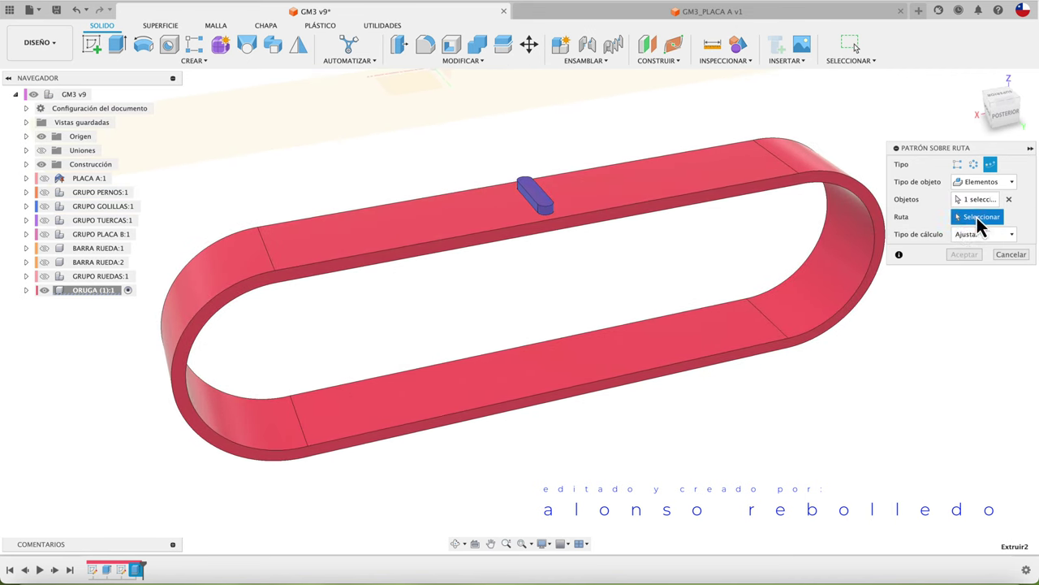
Use the band's edge as the path, previewing 3 cleats over 32.4 mm
left_click(744, 186)
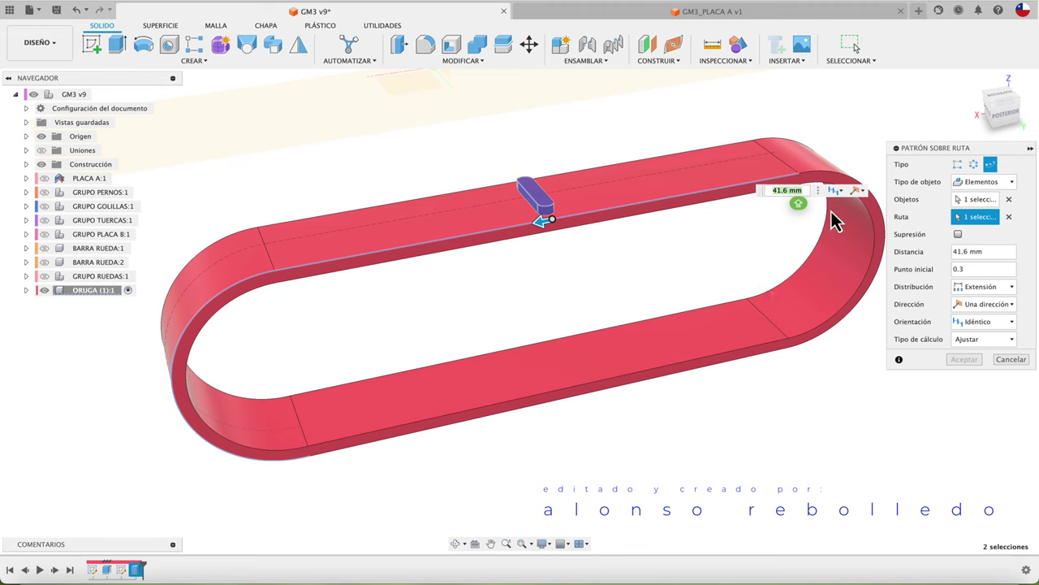
left_click(827, 173)
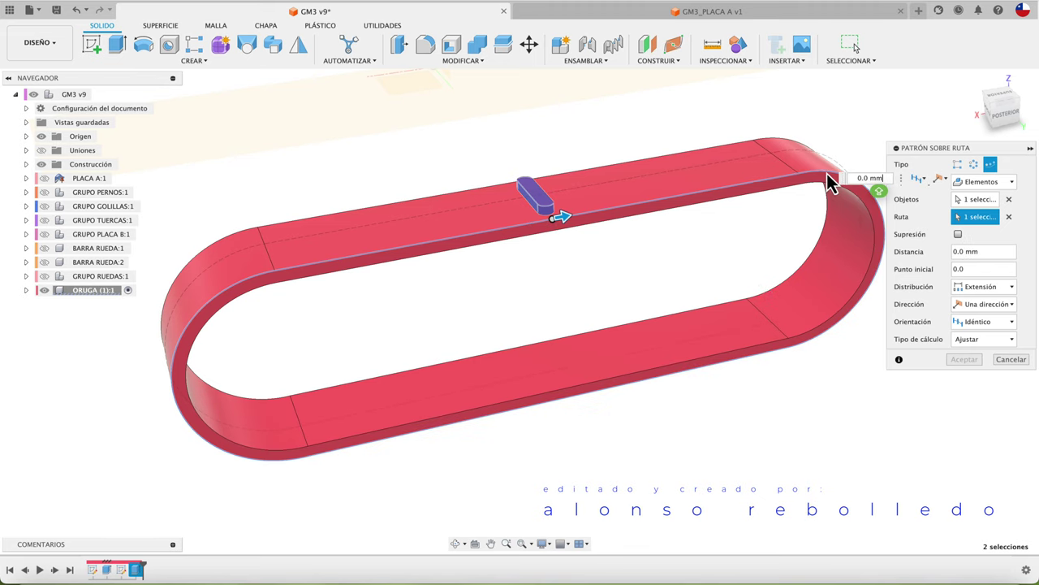
left_click(759, 363)
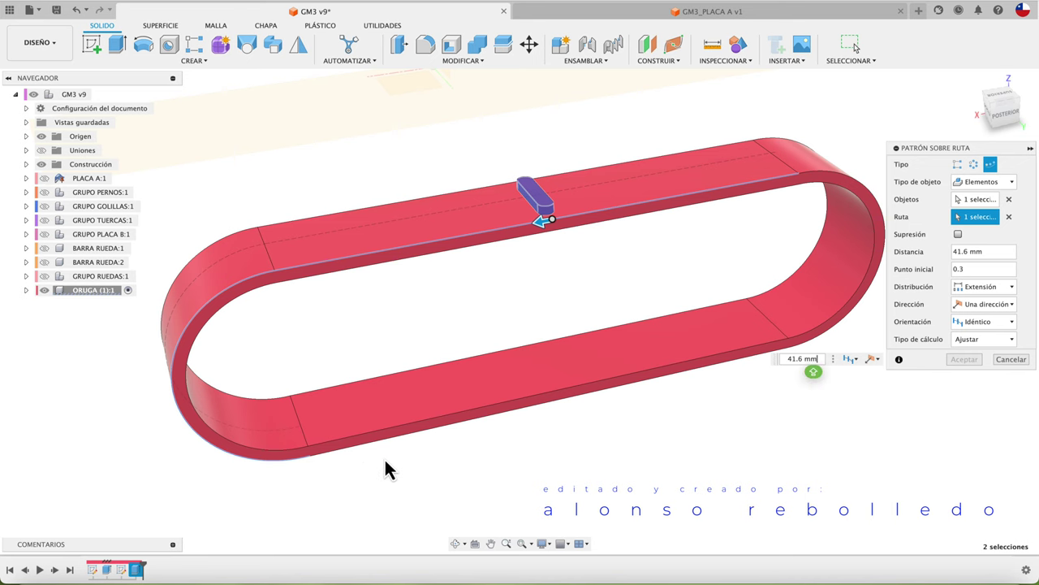
middle_click_drag(384, 457, 441, 382, "shift")
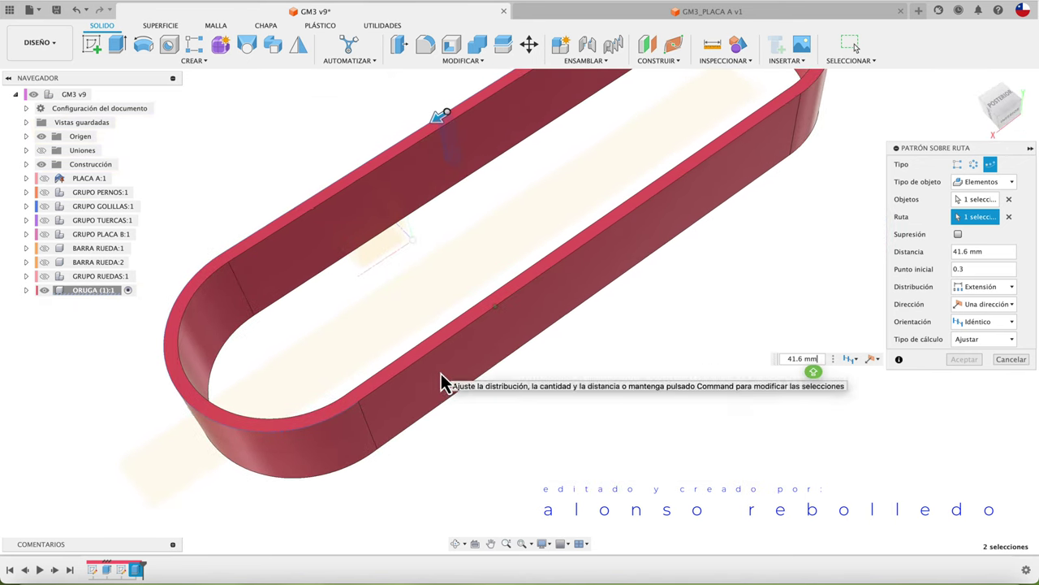
left_click(419, 364)
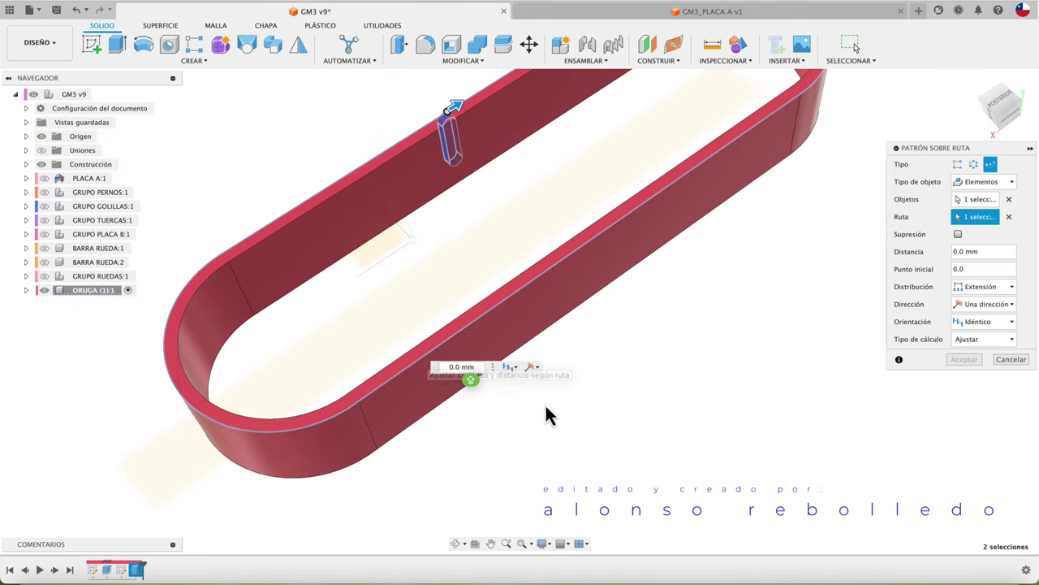
scroll(649, 425, "down", 5, "shift")
scroll(650, 425, "down", 5, "shift")
scroll(650, 425, "down", 5, "shift")
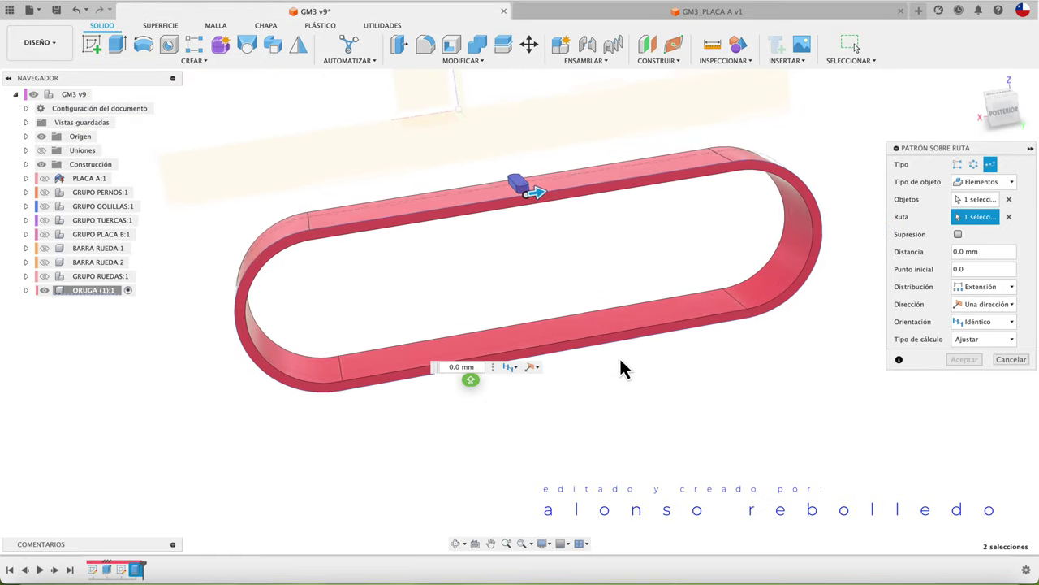
mouse_move(558, 193)
left_mouse_down()
mouse_move(862, 209)
mouse_move(765, 149)
mouse_move(623, 184)
mouse_move(719, 171)
left_mouse_up()
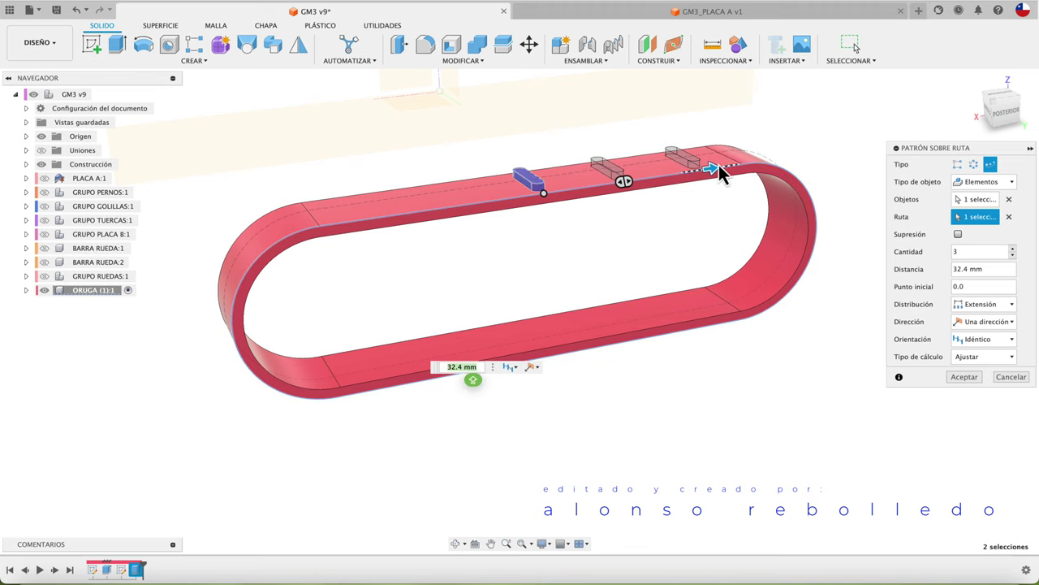
Set the pattern to 30 cleats over 274.8 mm with Suppression enabled
left_click(1013, 249)
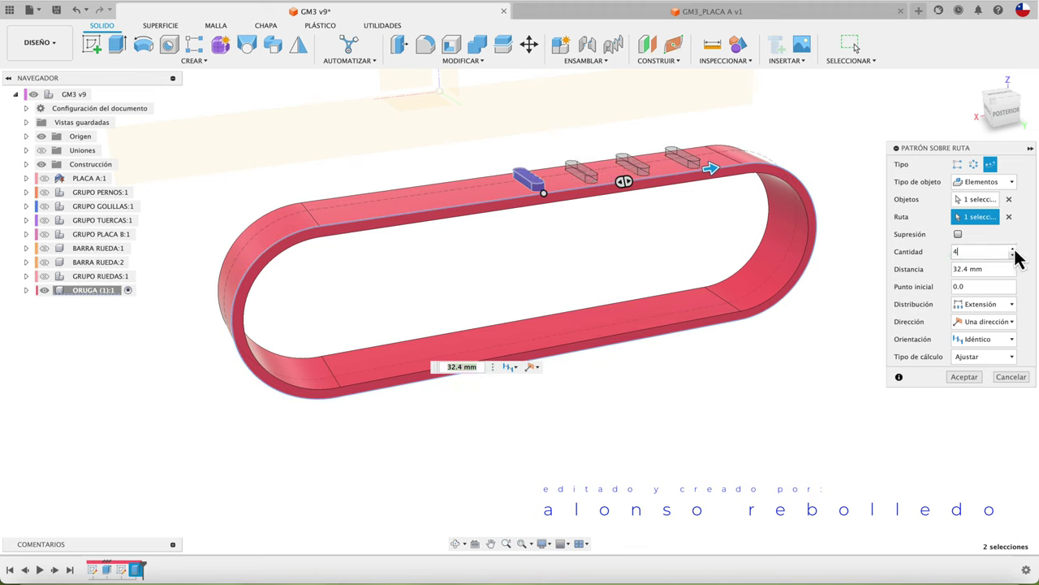
left_click(1013, 249)
left_click(1013, 249)
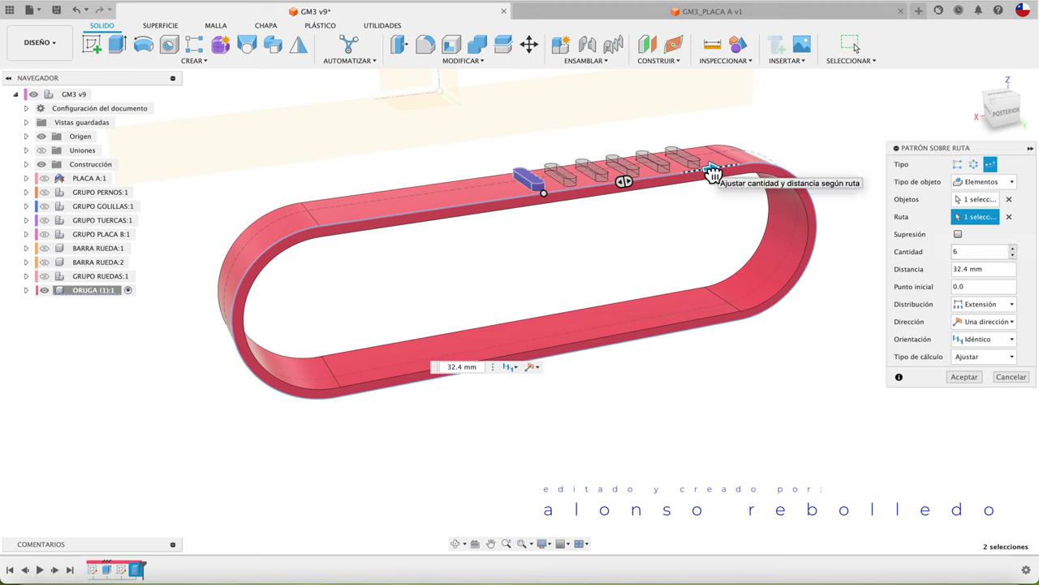
mouse_move(710, 168)
left_mouse_down()
mouse_move(532, 328)
mouse_move(410, 330)
mouse_move(336, 260)
mouse_move(355, 234)
mouse_move(394, 226)
left_mouse_up()
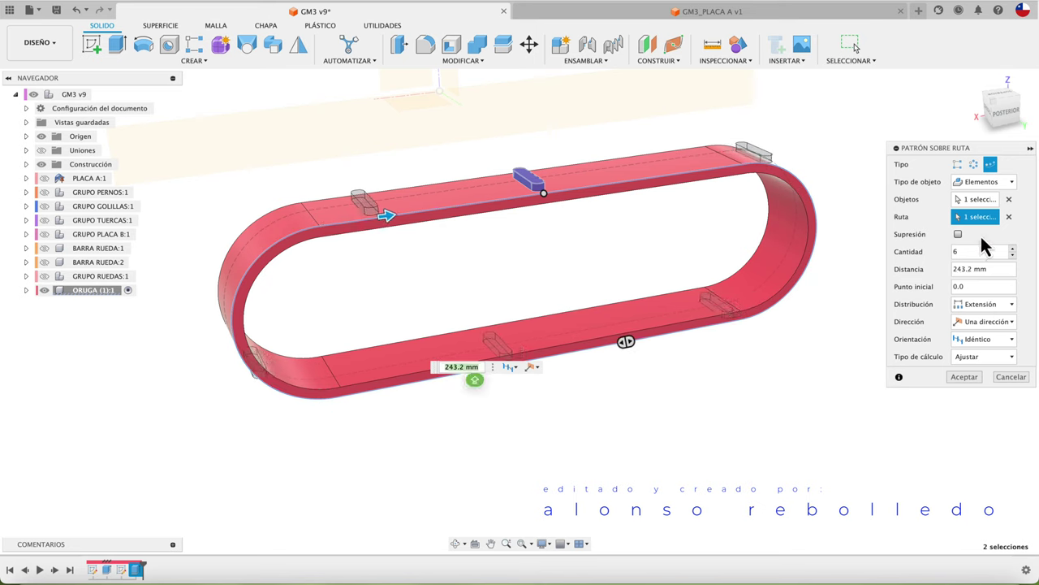
left_click(971, 253)
type("30")
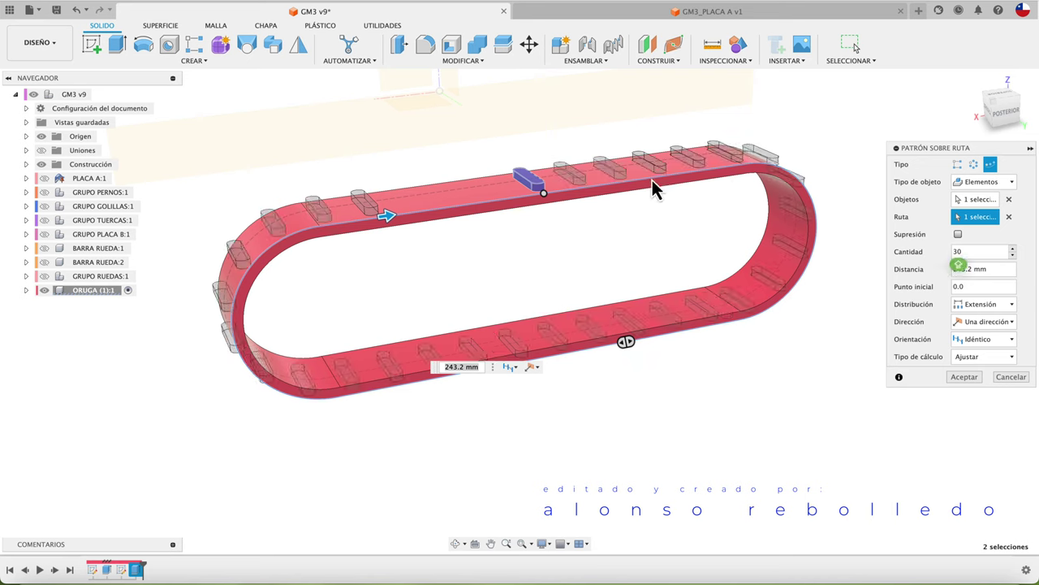
mouse_move(388, 217)
left_mouse_down()
mouse_move(560, 197)
mouse_move(515, 205)
left_mouse_up()
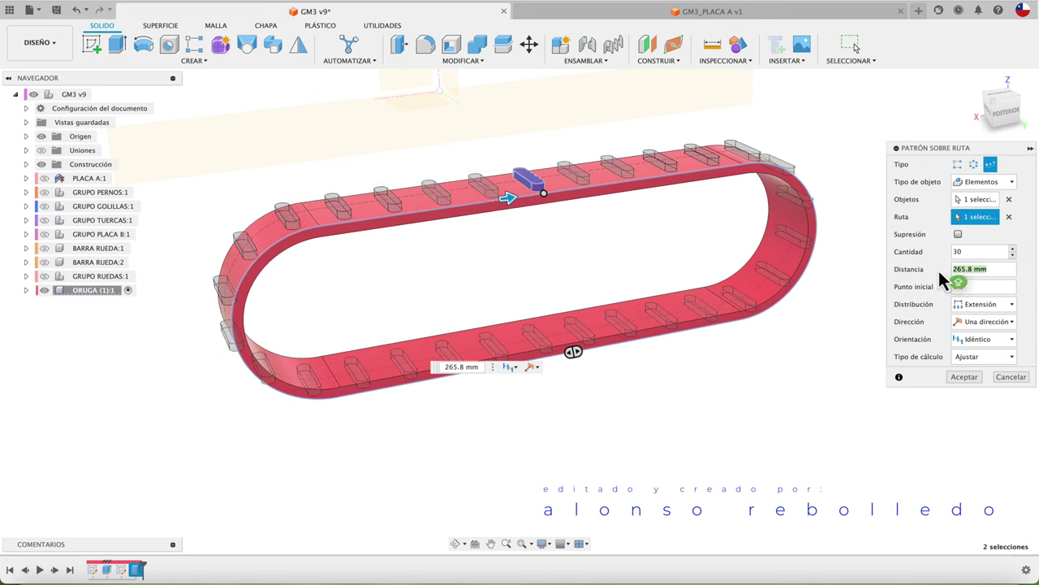
type("274.8")
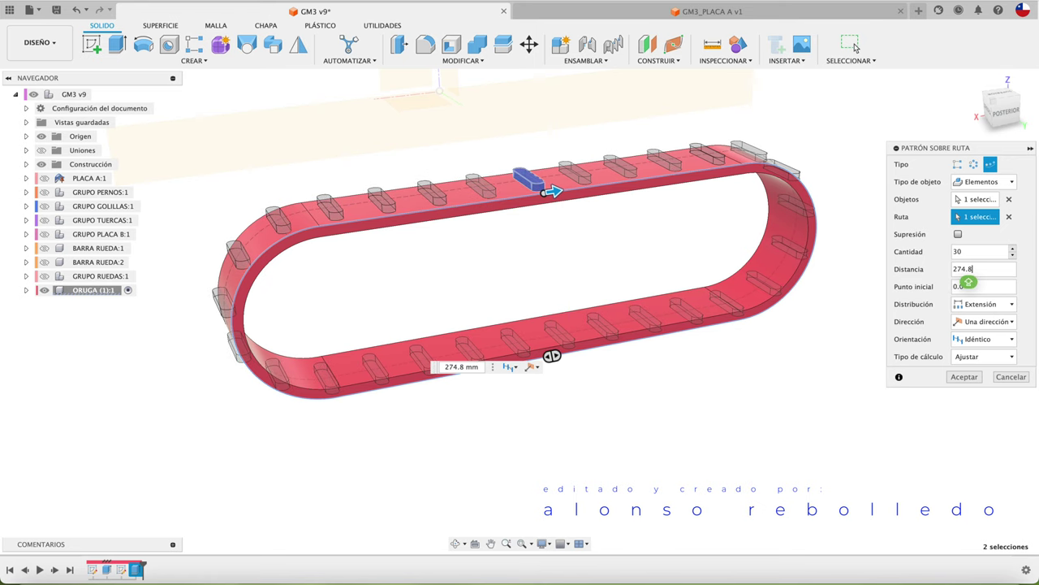
left_click(958, 234)
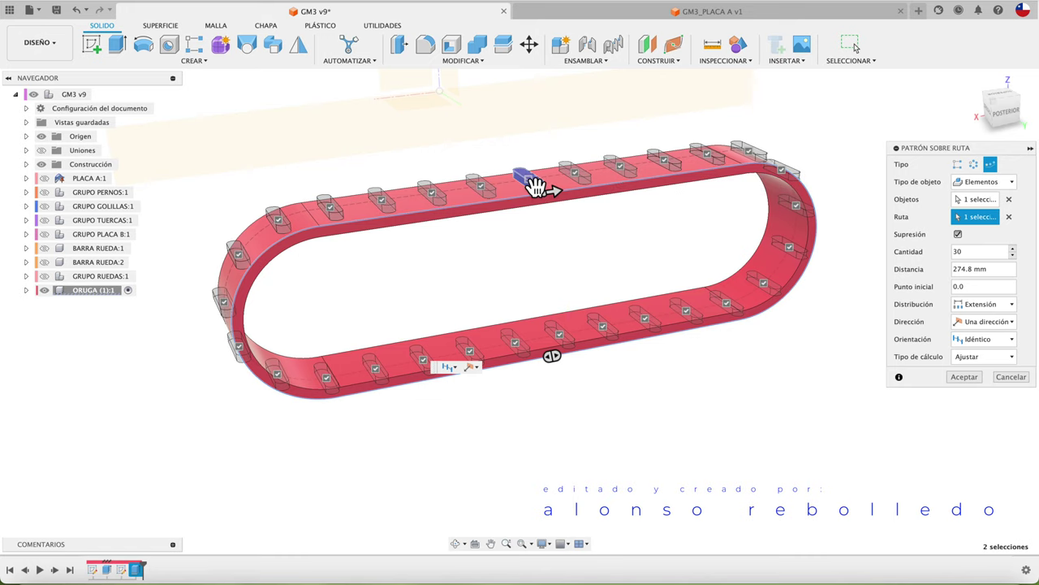
Set cleat orientation to Path Direction and commit the pattern
left_click(986, 338)
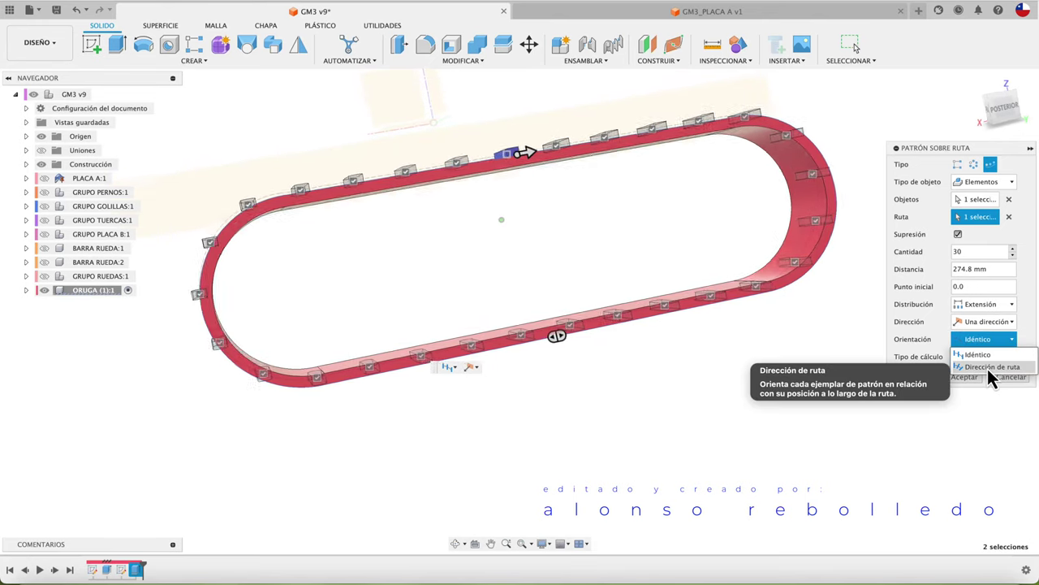
left_click(1001, 114)
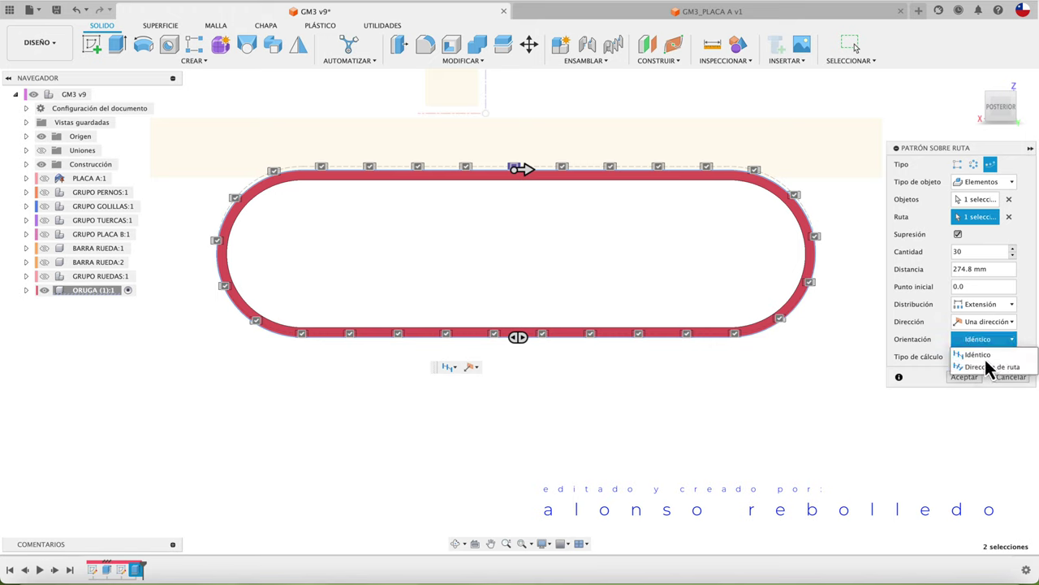
left_click(987, 369)
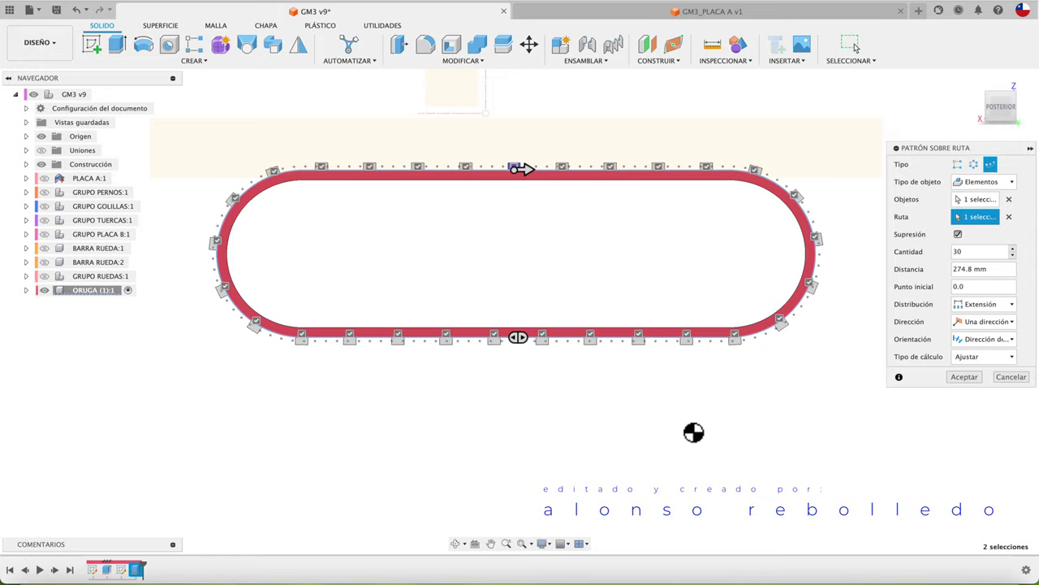
key("F6")
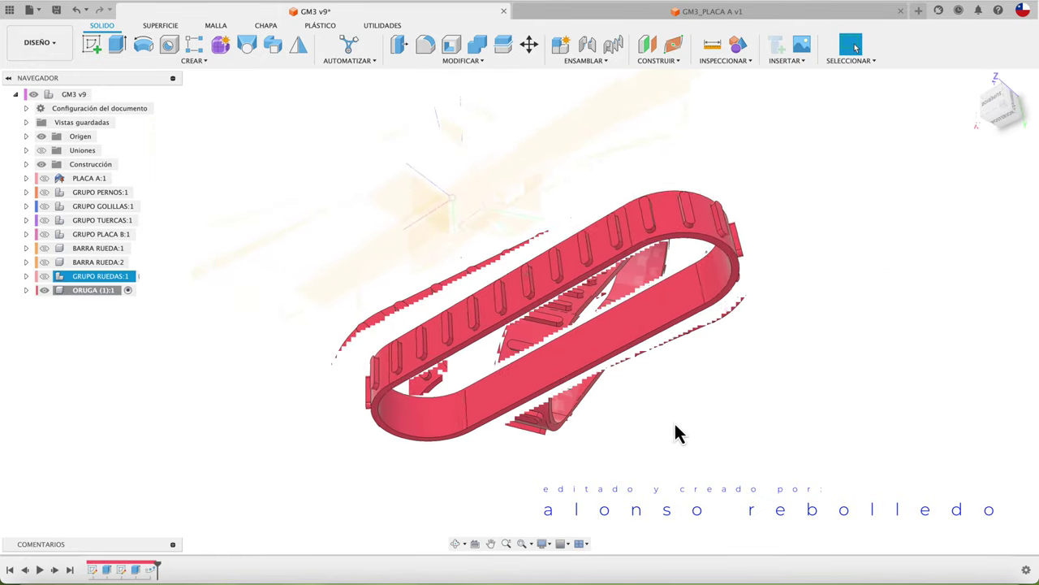
Make the hidden wheels, axles, plates, nuts, washers, bolts and top plate visible again
left_click(44, 276)
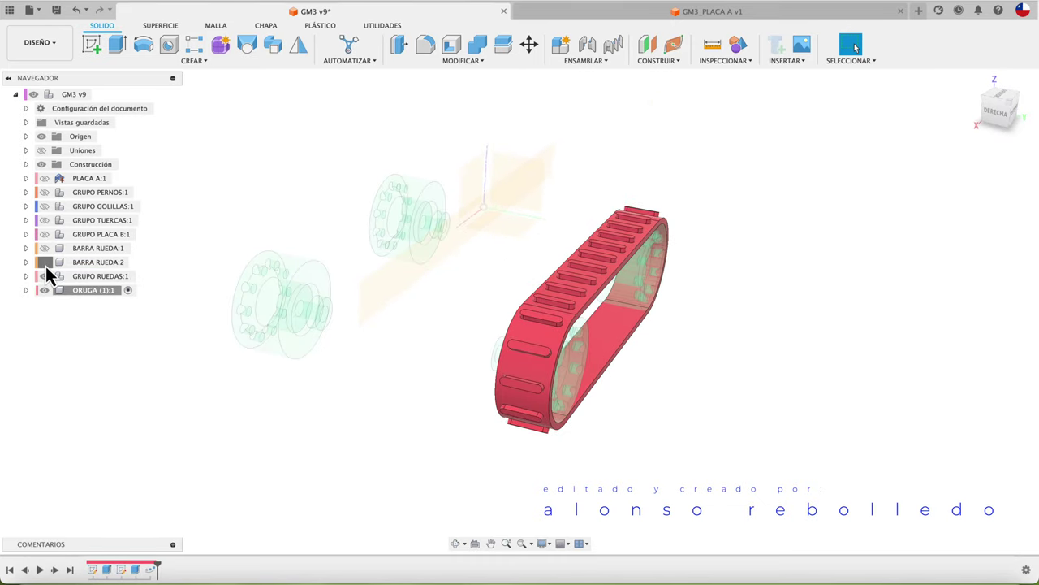
left_click(45, 262)
left_click(45, 247)
left_click(45, 234)
left_click(45, 220)
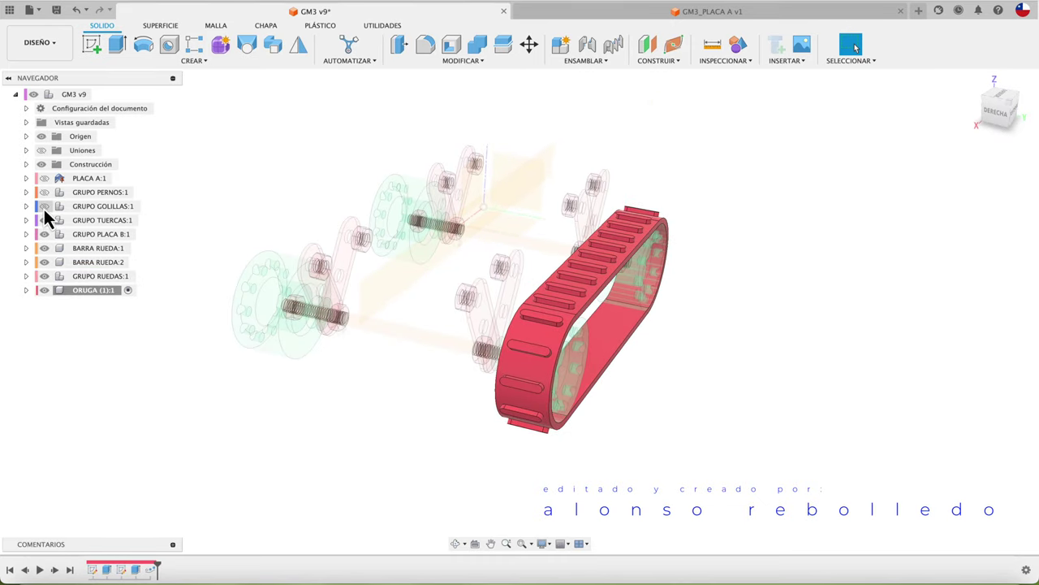
left_click(44, 206)
left_click(45, 192)
left_click(44, 178)
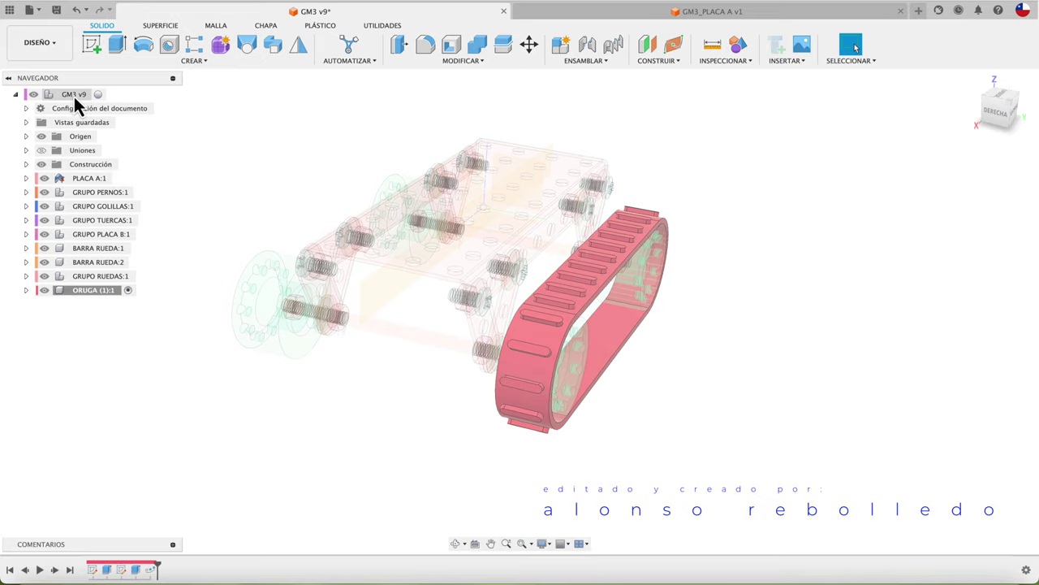
Activate the GM3 v9 assembly and drag the red ORUGA track away from the chassis
left_click(99, 94)
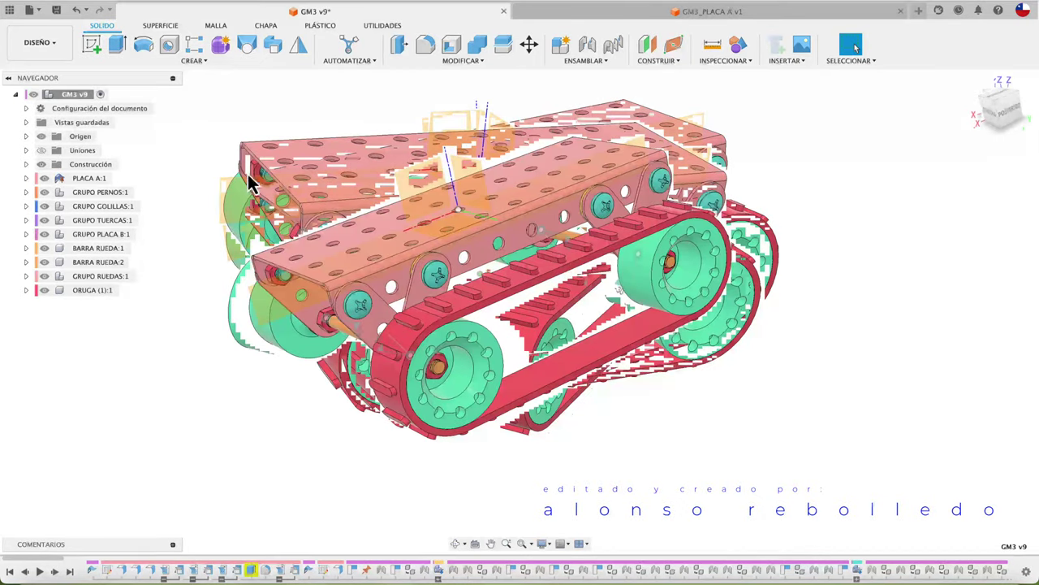
middle_click_drag(250, 183, 532, 305, "shift")
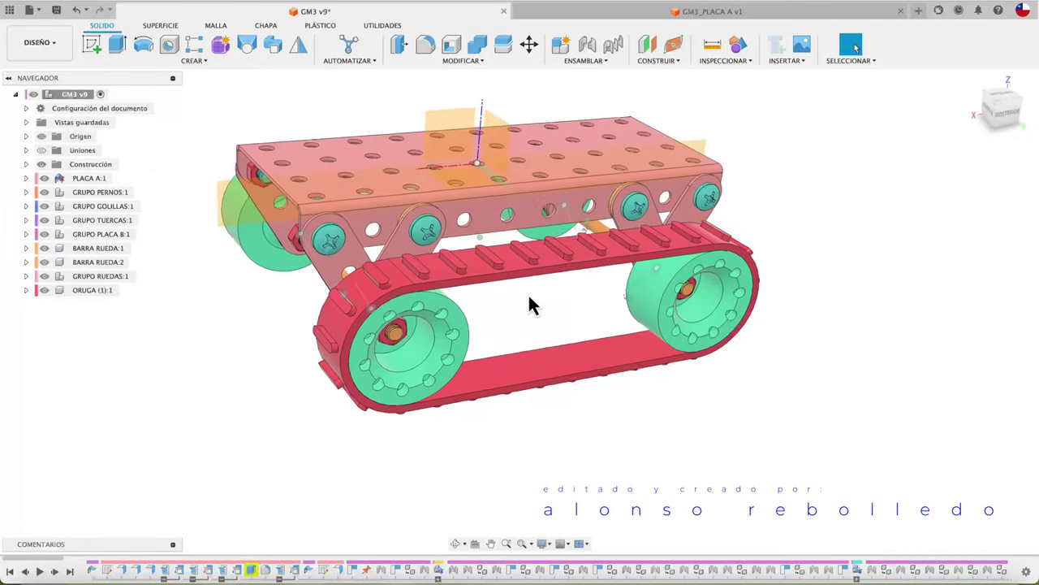
left_click_drag(539, 264, 747, 370)
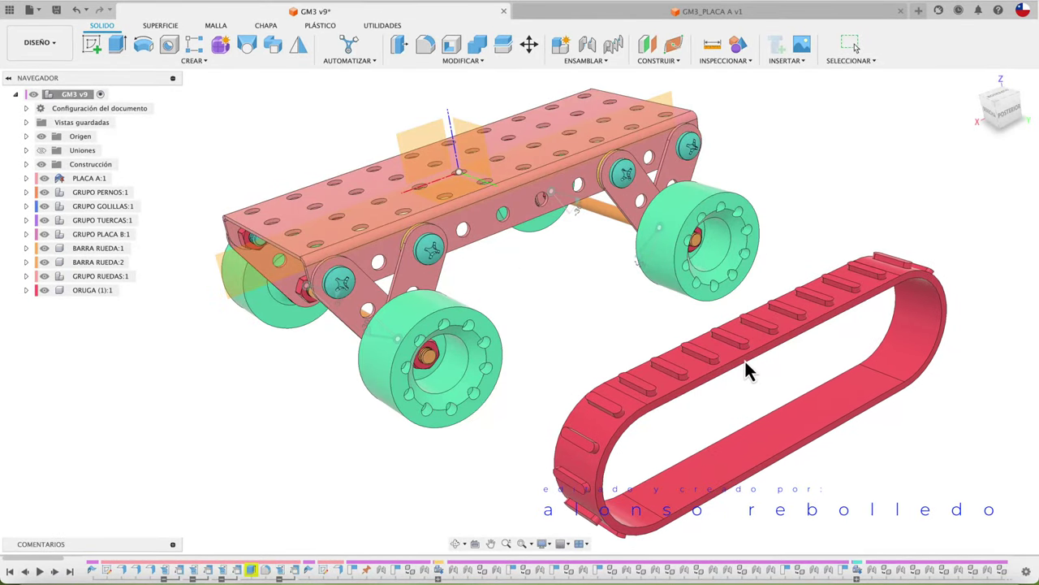
Joint the ORUGA track to the front wheel RUEDA:1 and swing it around the wheel
key("j")
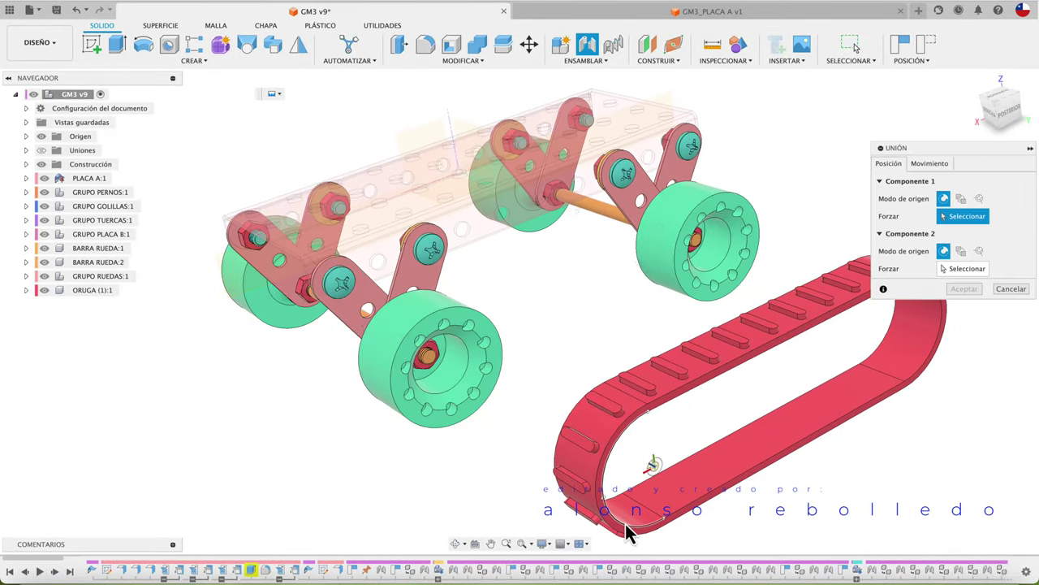
left_click(628, 530)
left_click(445, 434)
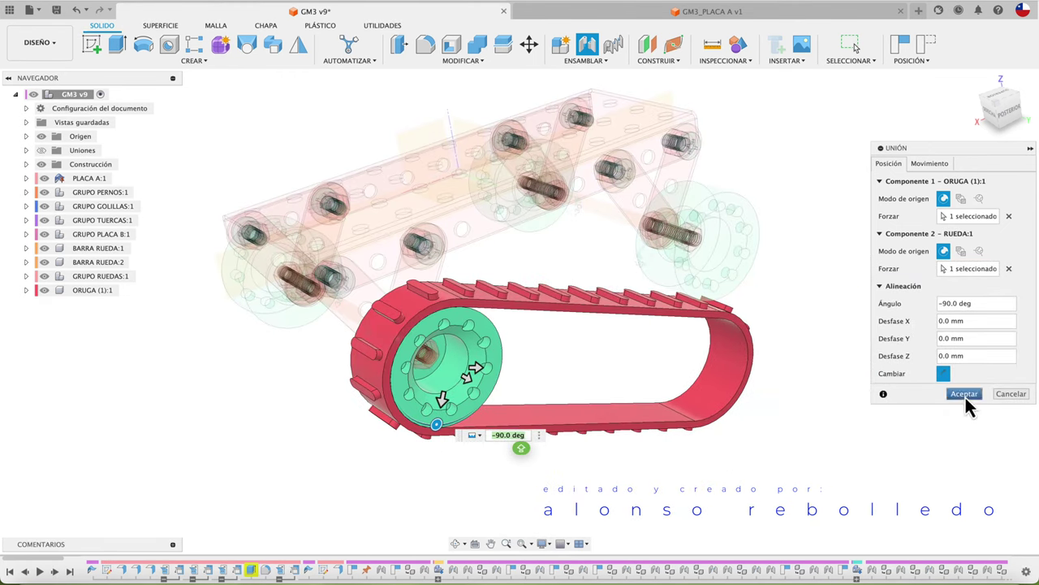
left_click(965, 394)
mouse_move(724, 385)
left_mouse_down()
mouse_move(743, 284)
mouse_move(830, 344)
mouse_move(823, 361)
left_mouse_up()
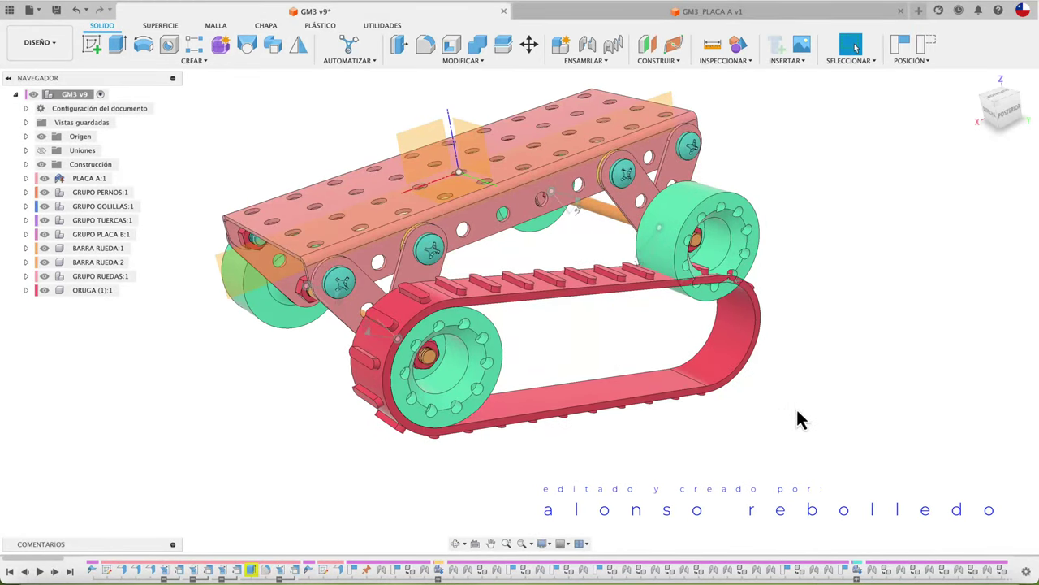
Joint the track to the rear wheel RUEDA:2 at 0 deg
key("j")
left_click(739, 367)
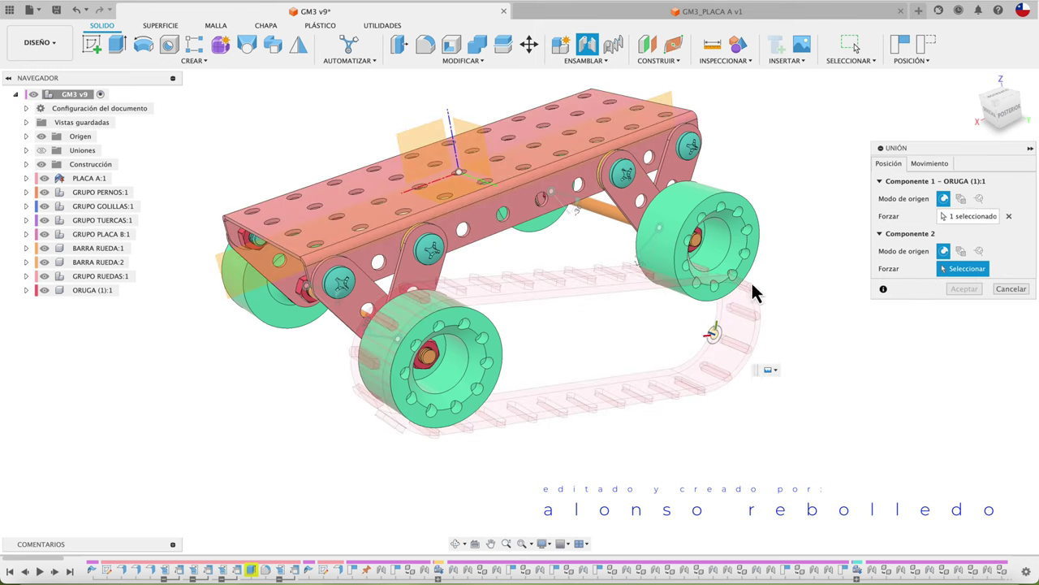
left_click(751, 280)
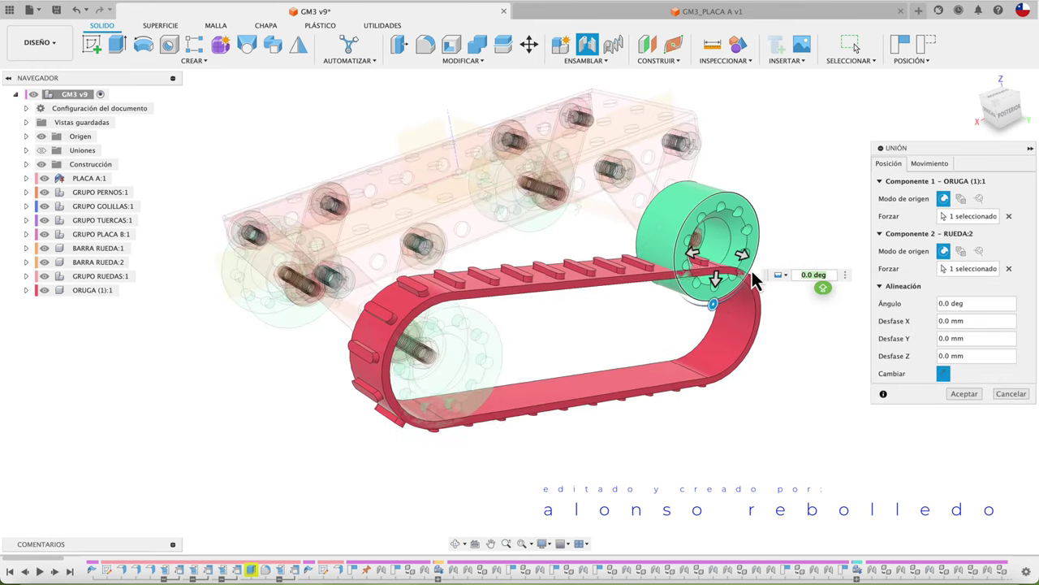
left_click(964, 394)
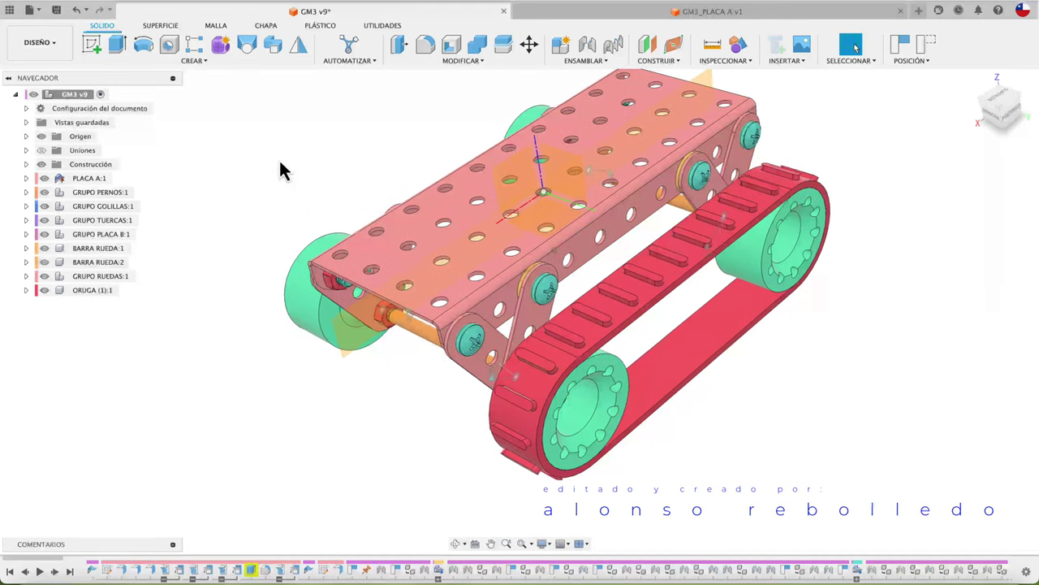
Paste a copy of ORUGA (1):1 and move it -112.8 mm along Y
left_click(93, 288)
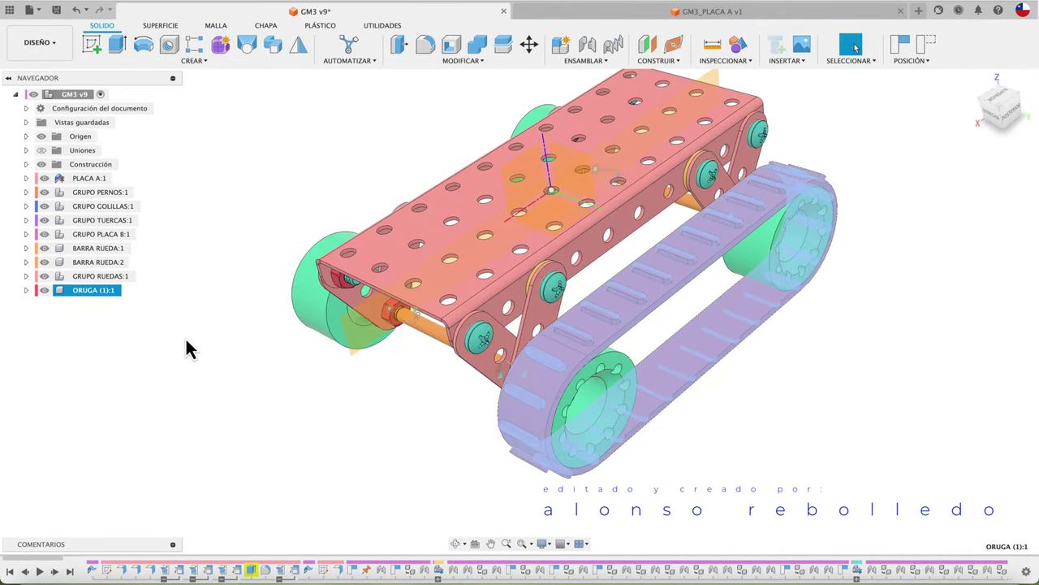
key("ctrl+v")
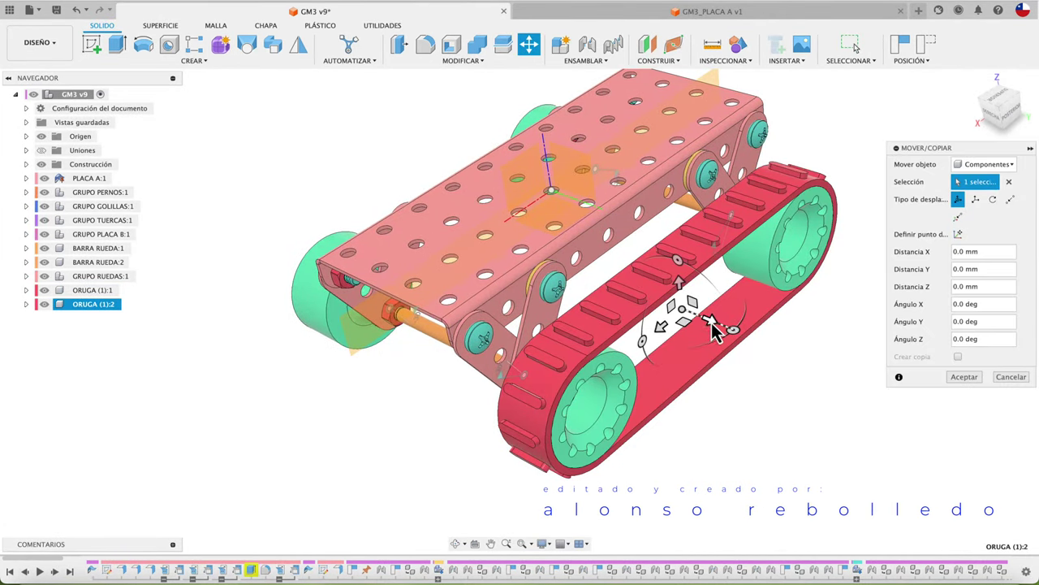
left_click_drag(713, 329, 420, 174)
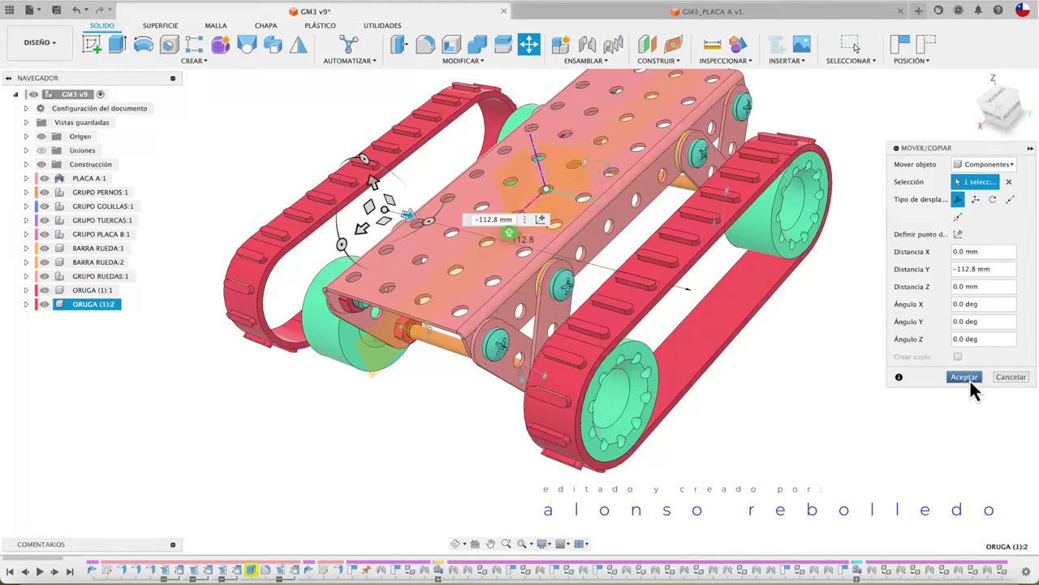
left_click(967, 377)
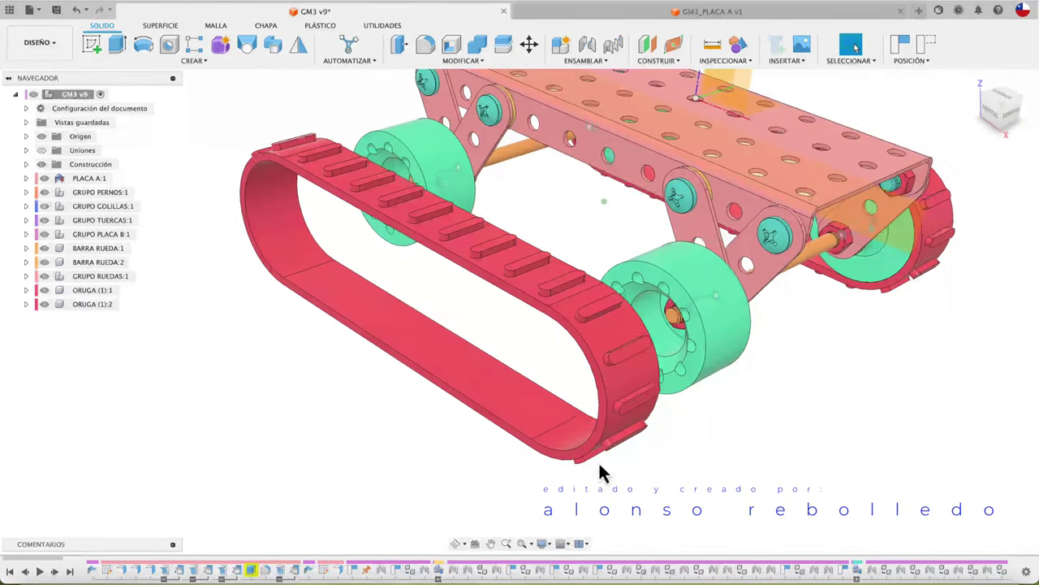
Joint ORUGA (1):2 to wheel RUEDA:3 and swing it down below the wheels
key("j")
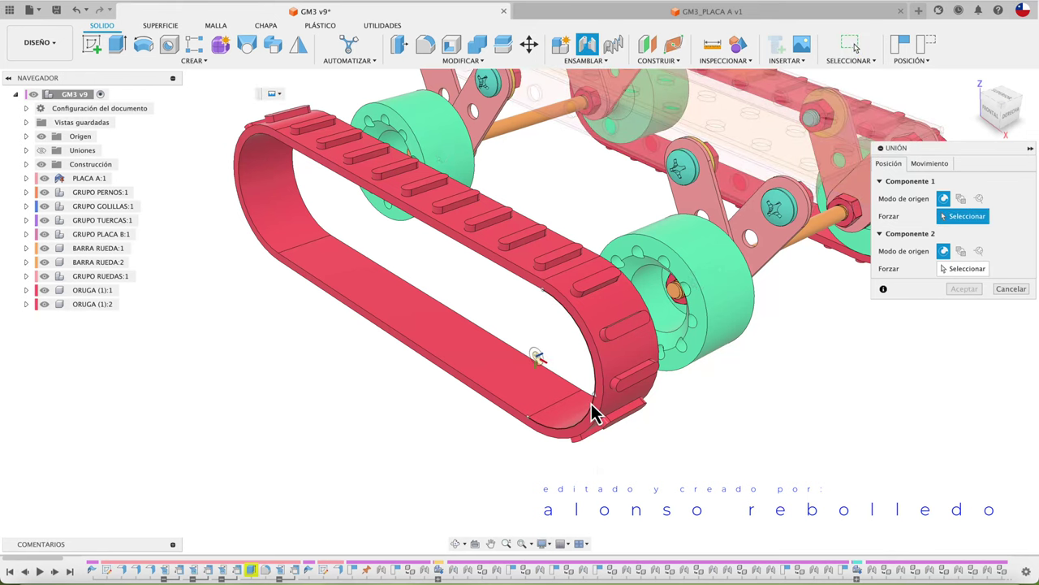
left_click(642, 387)
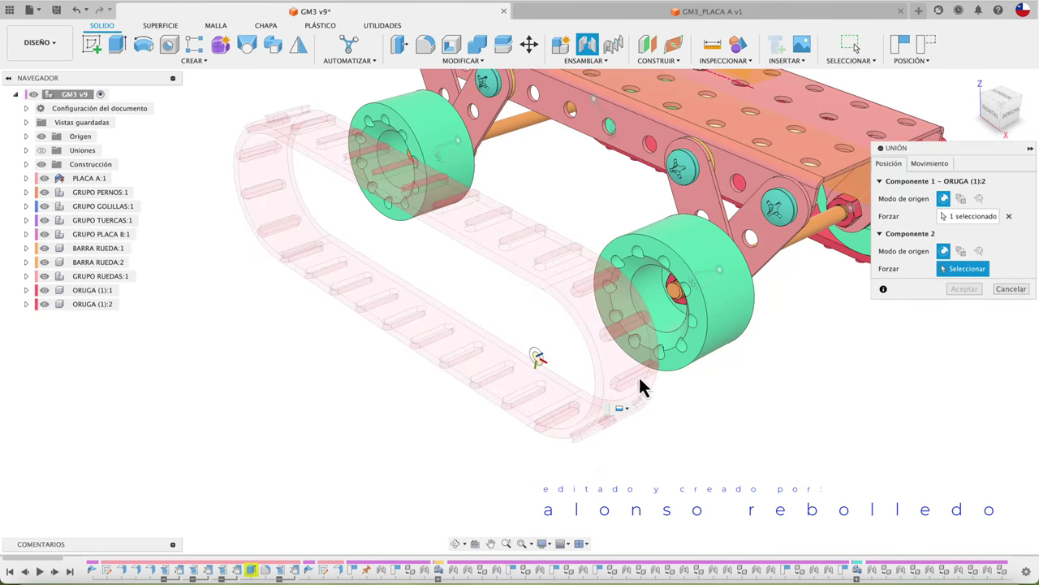
left_click(705, 345)
left_click(966, 396)
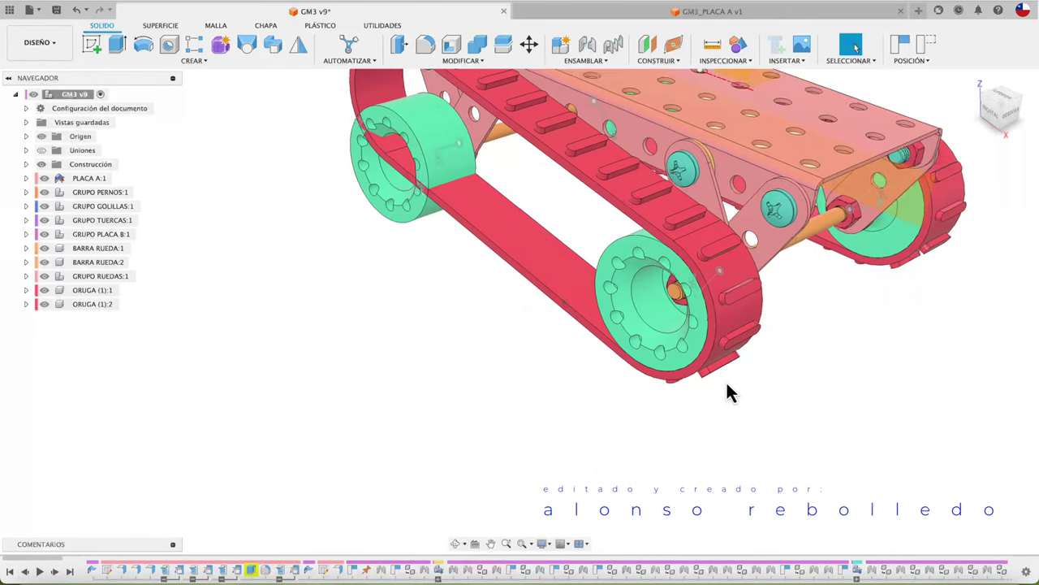
left_click_drag(568, 323, 557, 445)
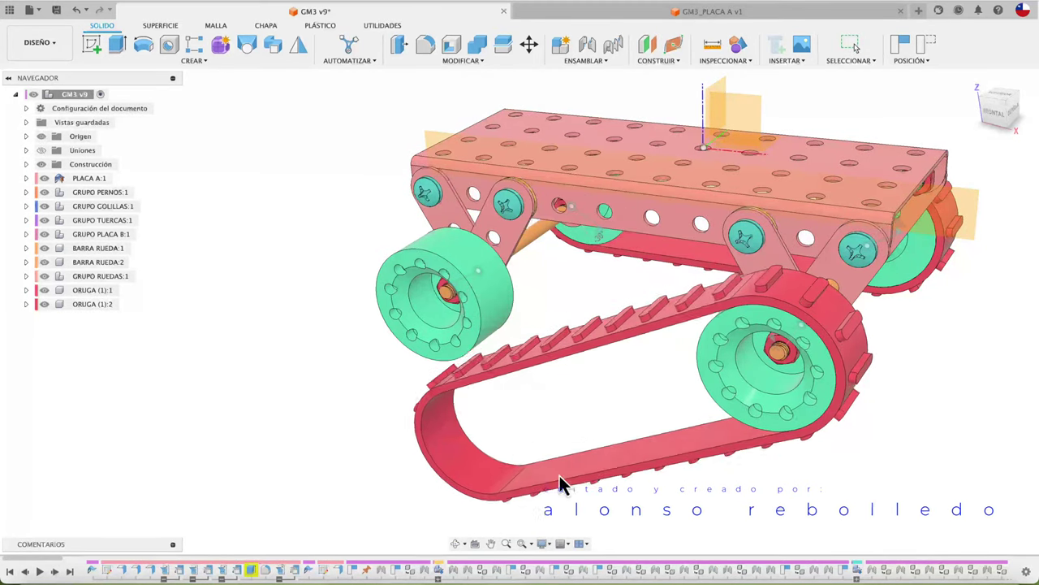
Joint the second track to wheel RUEDA:4 at -90.0 deg
key("j")
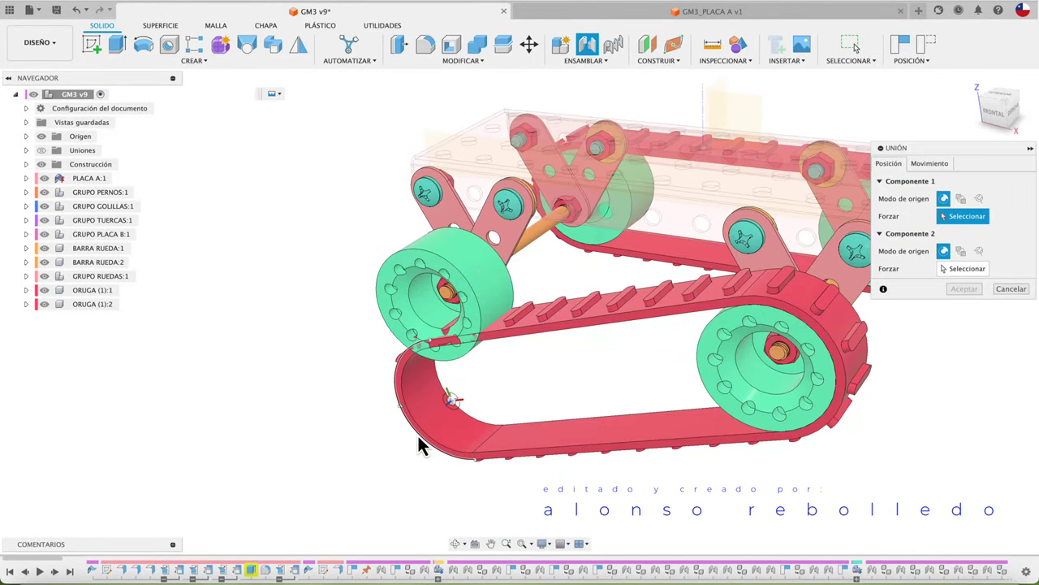
left_click(428, 443)
left_click(390, 331)
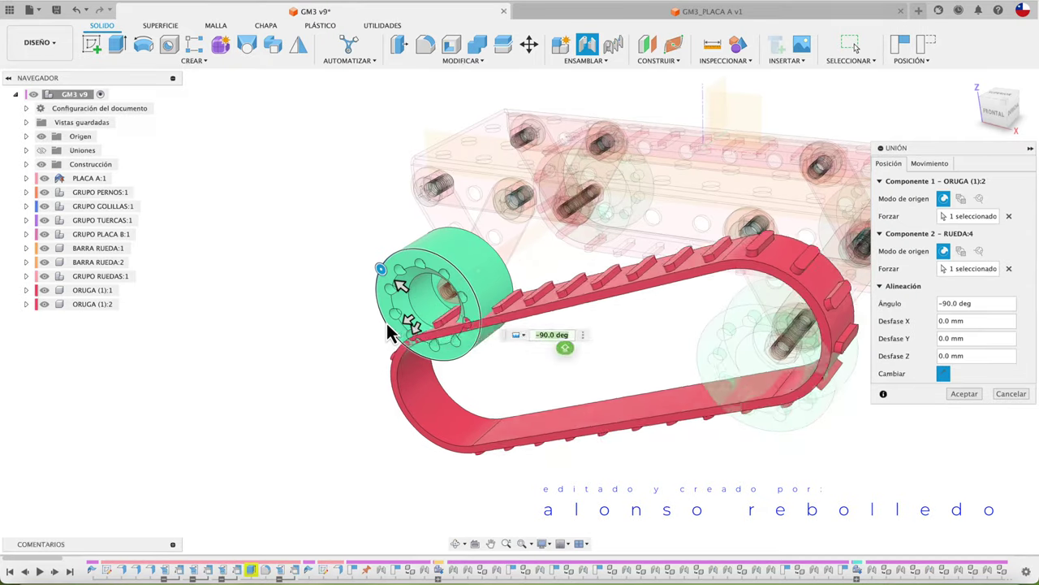
left_click(965, 393)
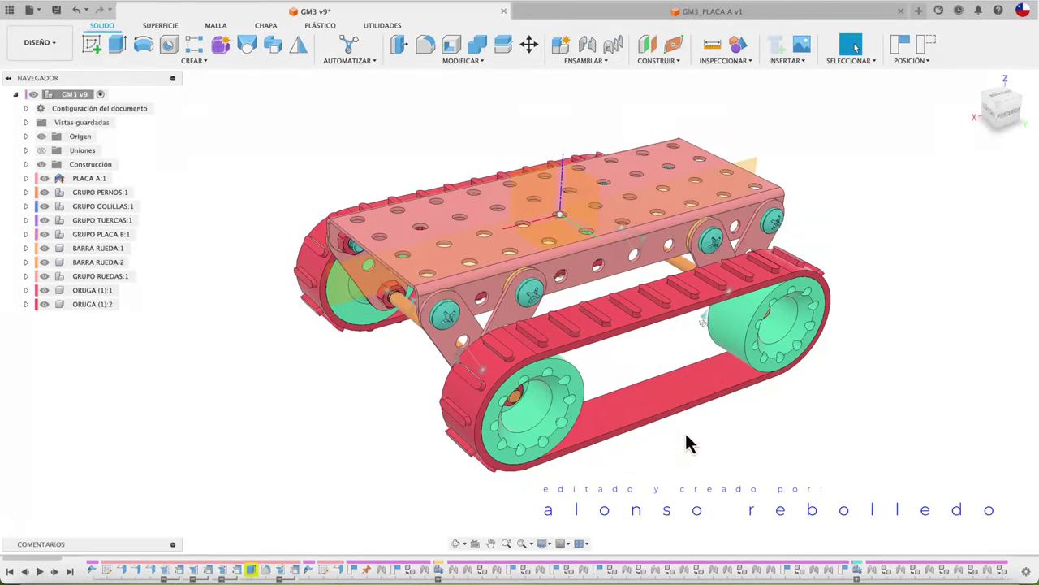
left_click(551, 544)
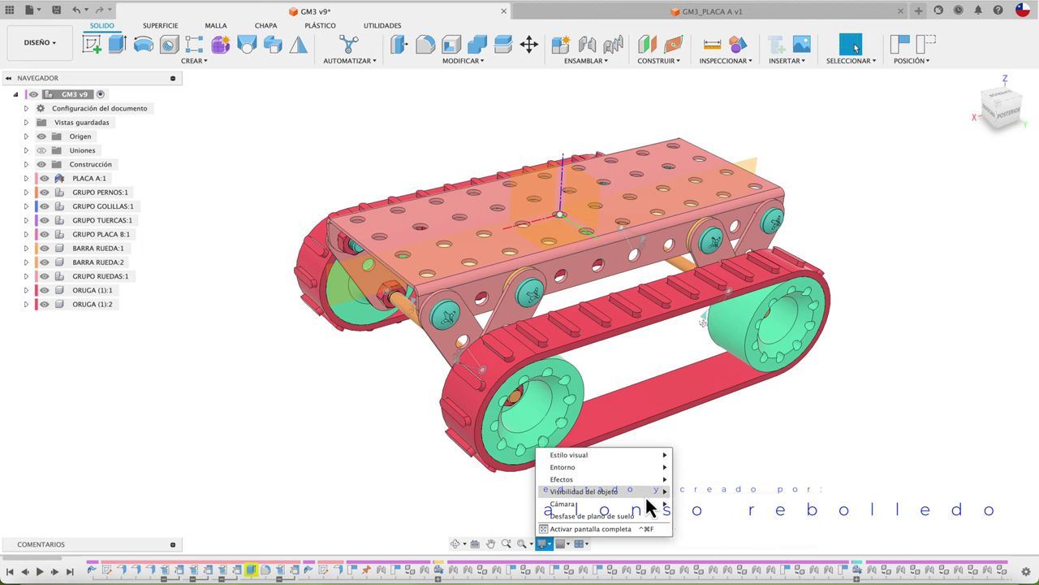
mouse_move(563, 504)
left_click(747, 457)
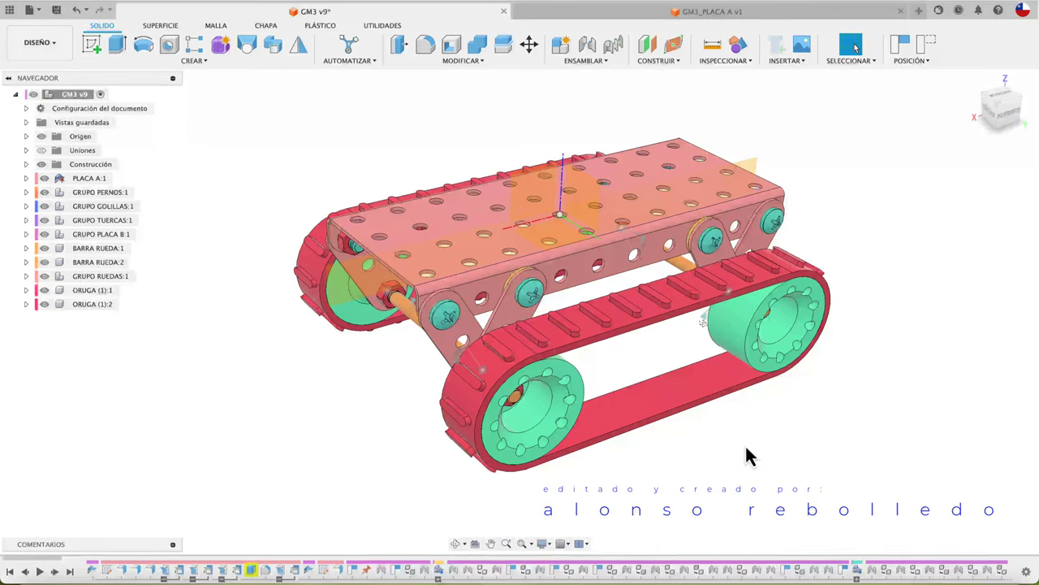